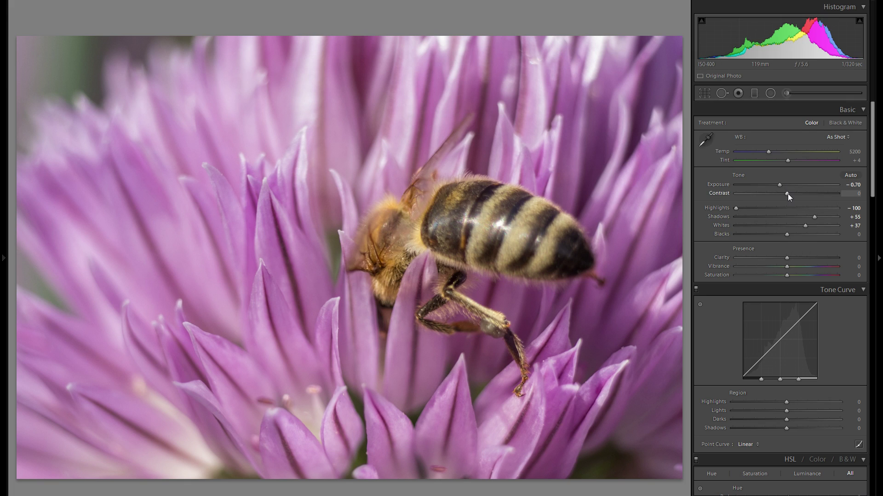
- Try raising Contrast to +54 and Blacks to +51, and reset Blacks
drag(788, 194, 814, 193)
drag(770, 234, 812, 235)
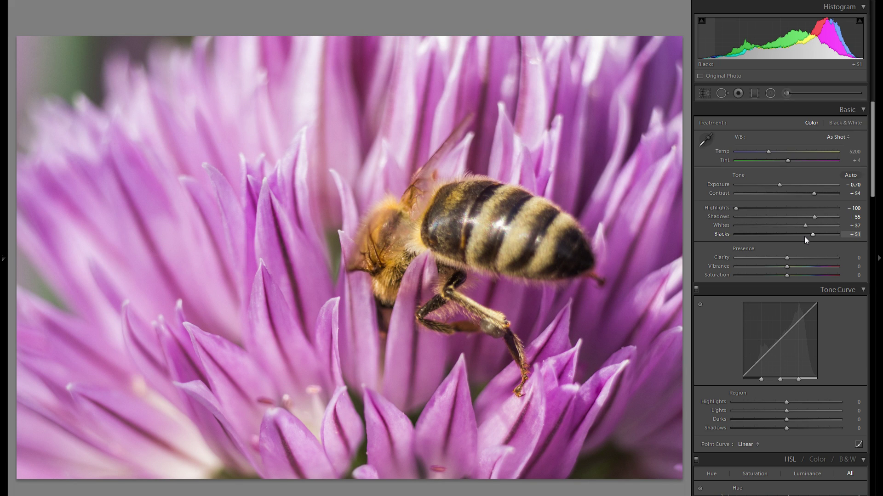
double_click(726, 234)
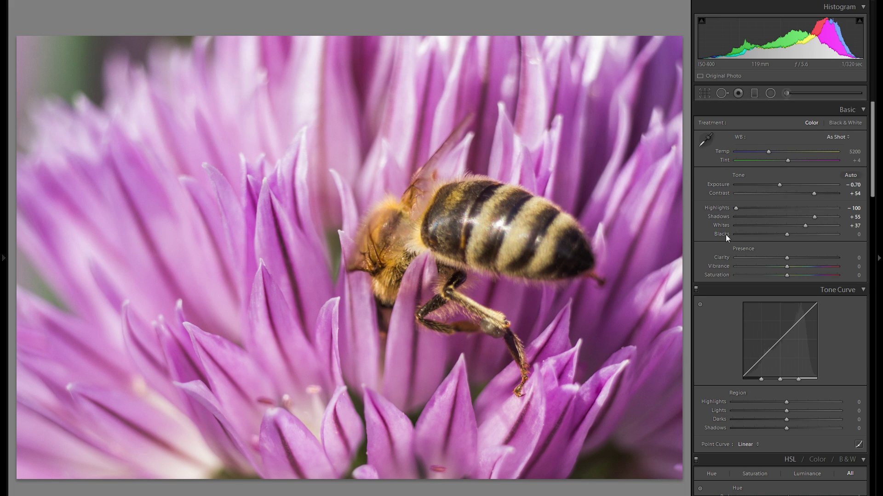
- Try lowering Contrast to −57 and Blacks to −56, and reset Blacks
drag(729, 192, 758, 191)
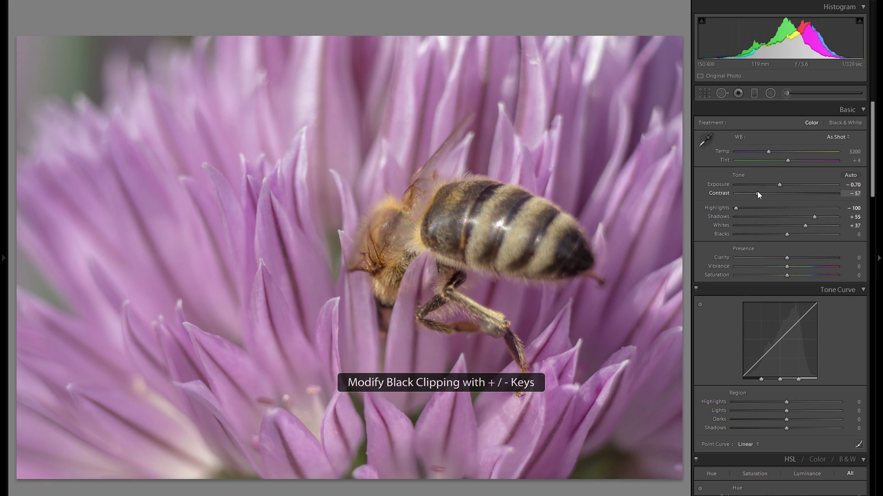
click(757, 235)
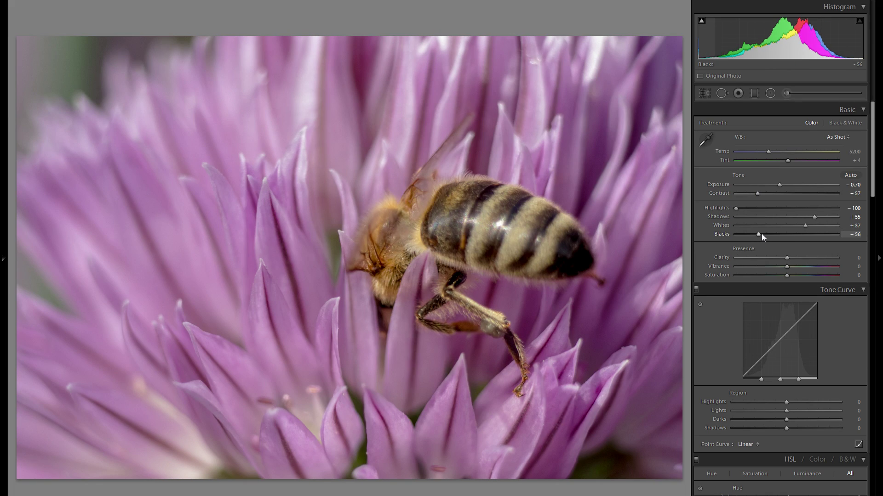
double_click(728, 233)
- Set the photo's Contrast to +40 and Blacks to +47
drag(813, 235, 811, 236)
drag(781, 193, 807, 194)
click(792, 235)
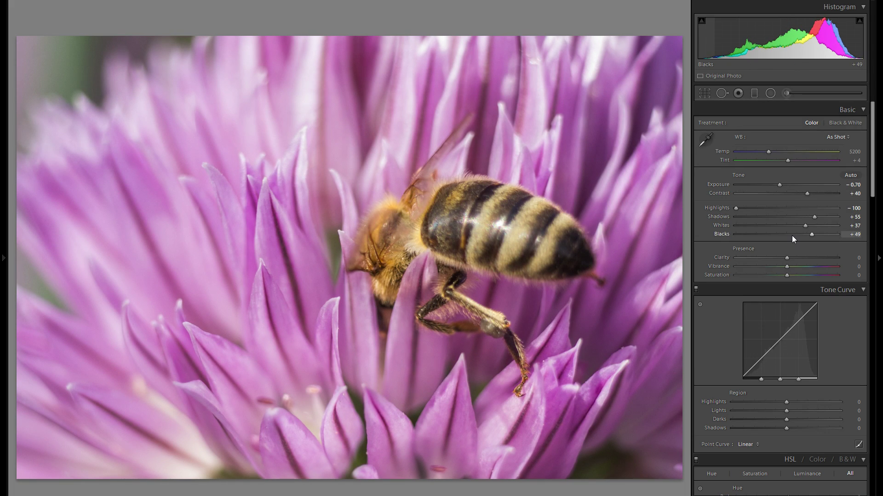
drag(792, 235, 790, 235)
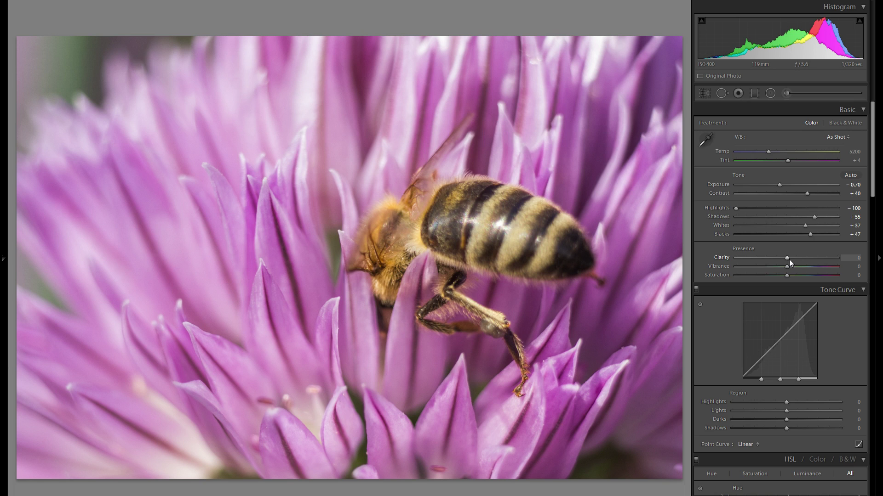
- Adjust the photo's presence settings to Clarity −20, Vibrance +5 and Saturation +15
drag(788, 258, 818, 258)
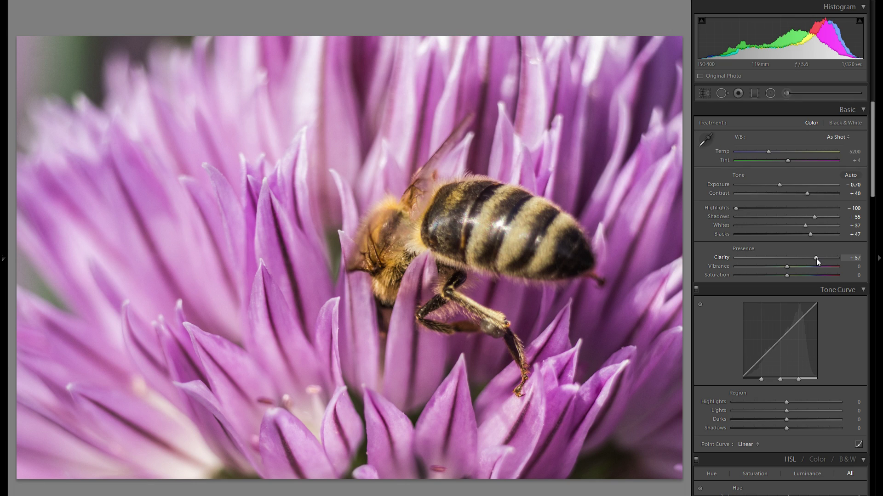
drag(816, 258, 776, 258)
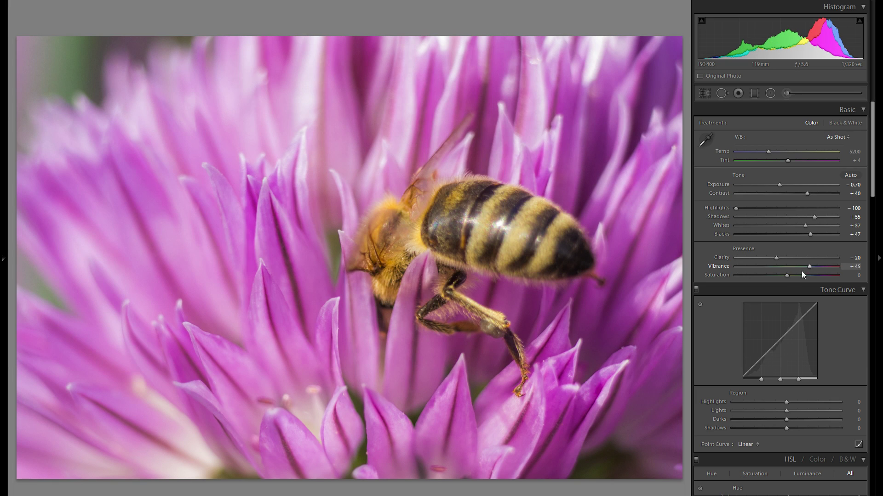
double_click(713, 267)
mouse_move(808, 278)
mouse_down()
mouse_move(786, 274)
mouse_move(801, 277)
mouse_move(790, 267)
mouse_move(793, 275)
mouse_up()
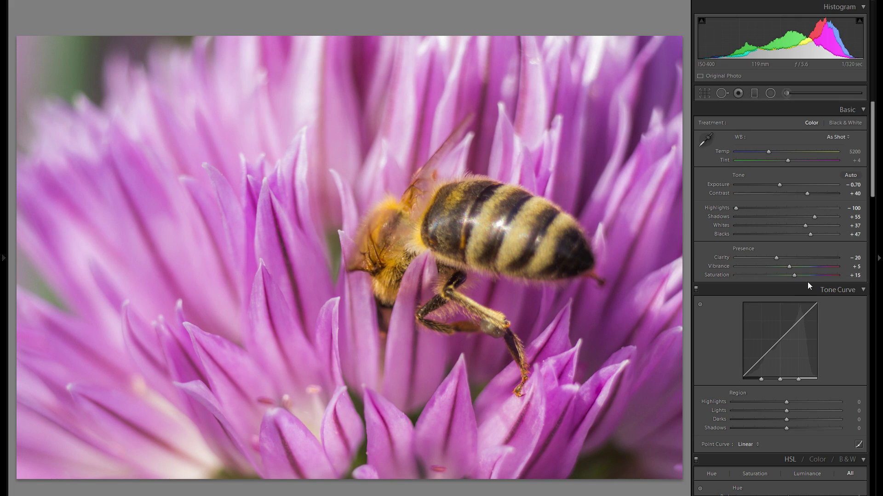
- Set the Tone Curve regions to Highlights +45, Lights −15, Darks +13 and Shadows +10, and compare with the curve switched off
scroll(825, 351, down, 3)
drag(788, 302, 813, 300)
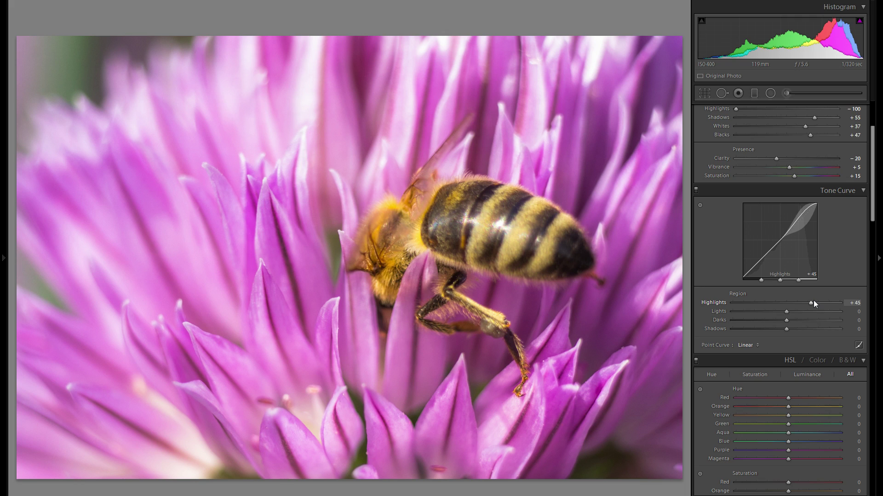
scroll(810, 394, up, 3)
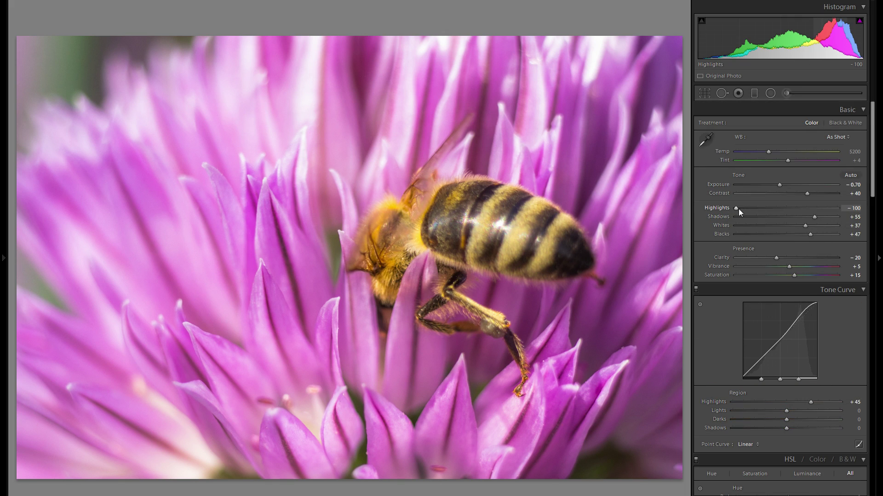
scroll(780, 321, down, 3)
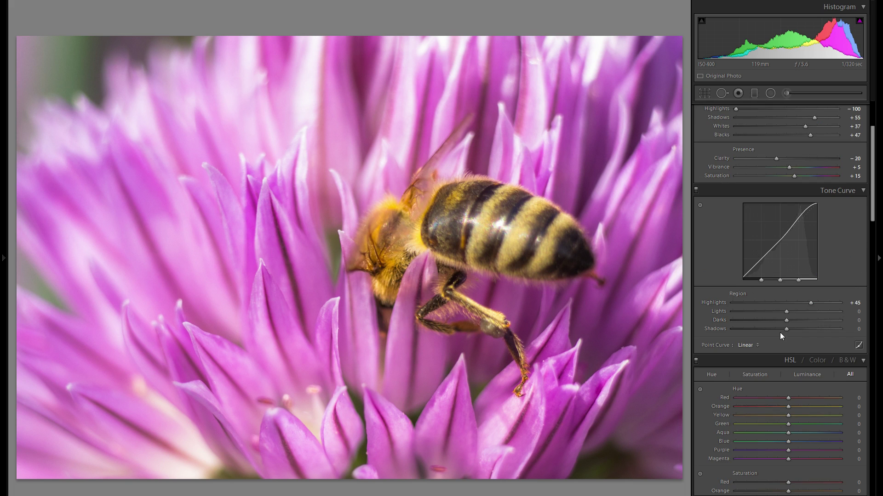
mouse_move(787, 312)
mouse_down()
mouse_move(776, 315)
mouse_move(795, 313)
mouse_move(777, 322)
mouse_move(792, 321)
mouse_move(792, 329)
mouse_up()
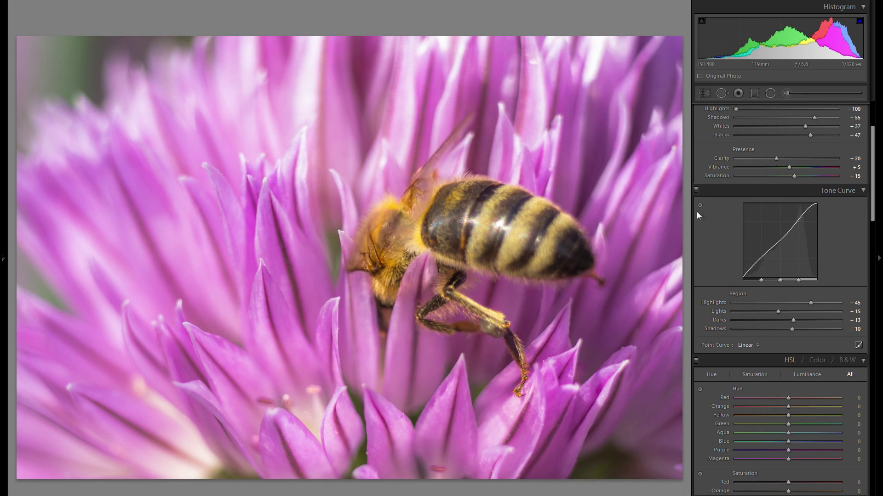
click(695, 191)
click(696, 191)
- Examine the bee's head and abdomen at close zoom and check the photo's ISO speed rating
scroll(721, 226, down, 5)
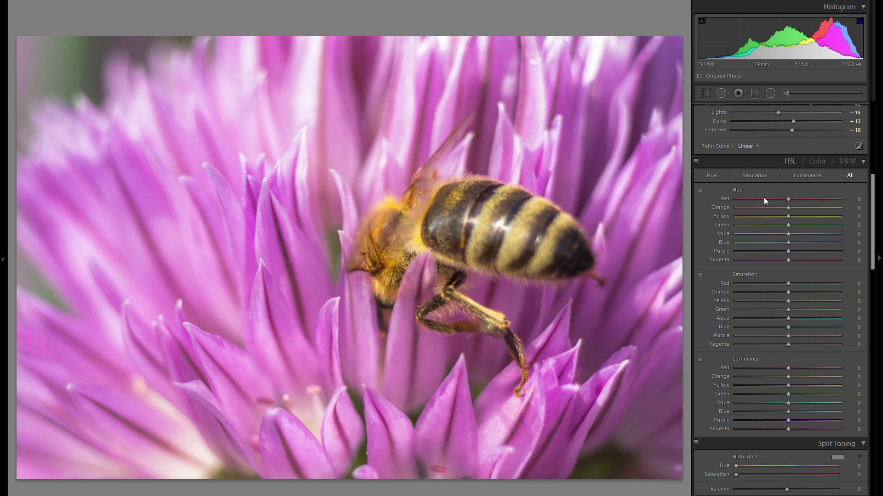
scroll(768, 222, down, 3)
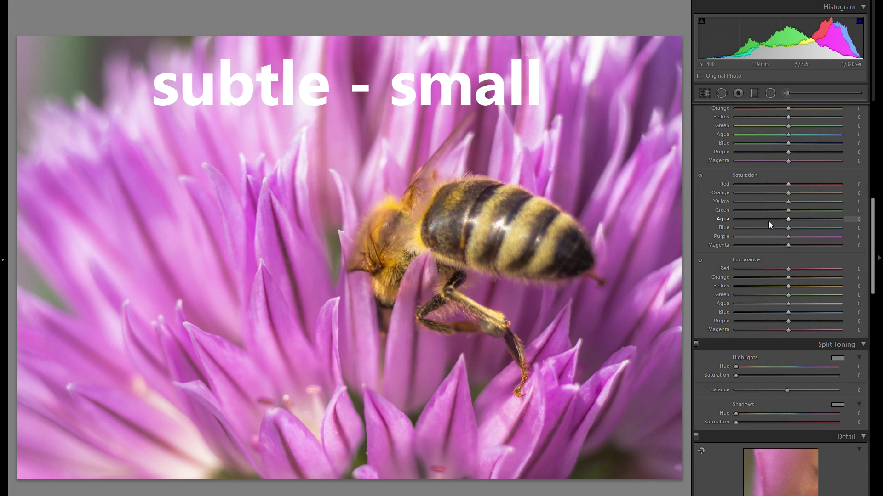
scroll(769, 222, down, 3)
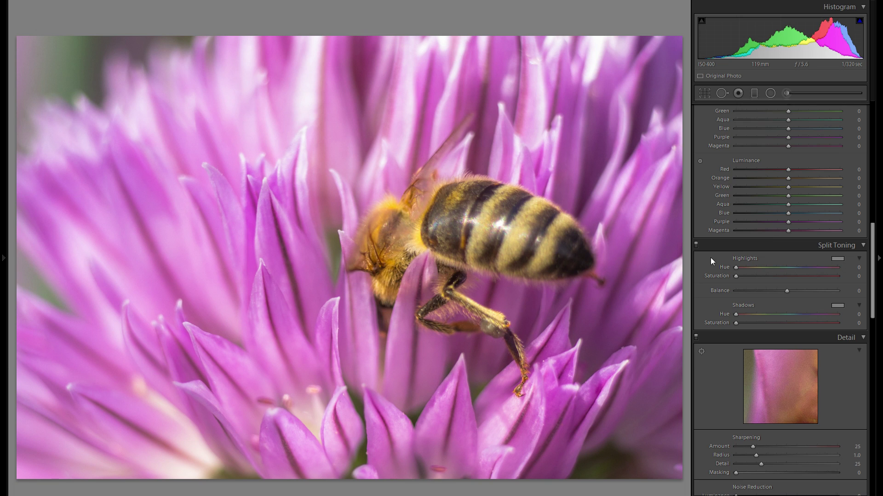
click(400, 266)
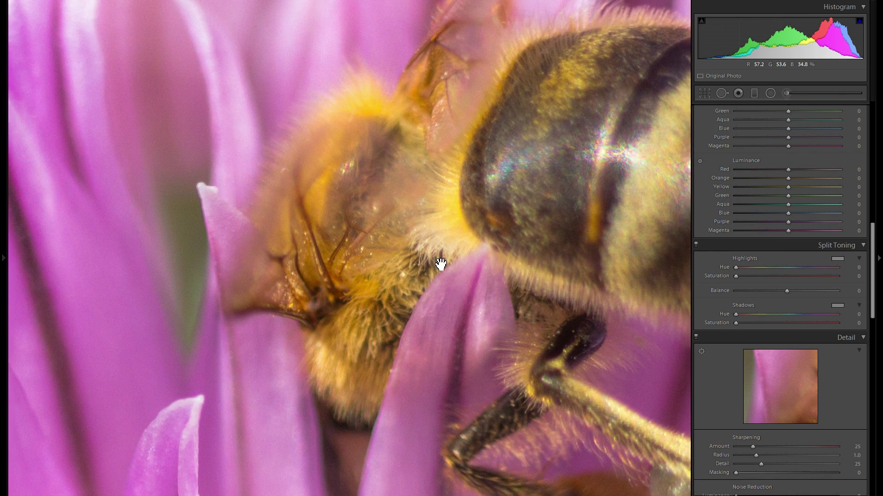
click(441, 265)
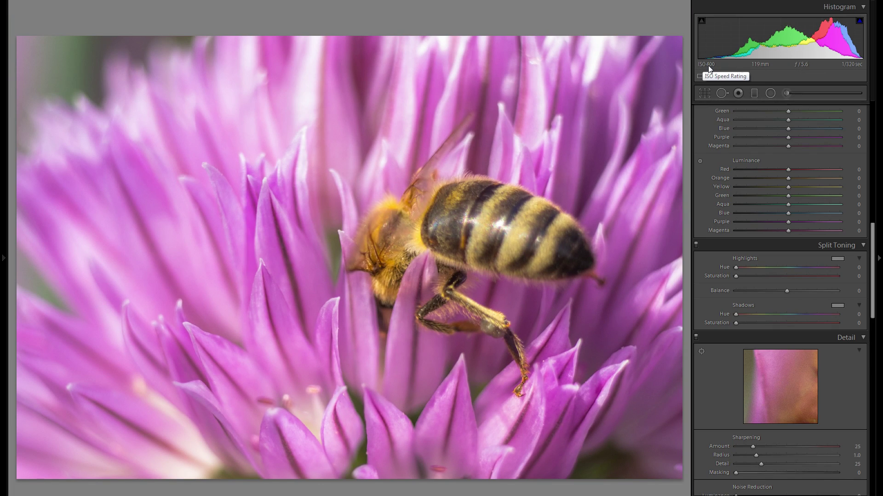
click(459, 212)
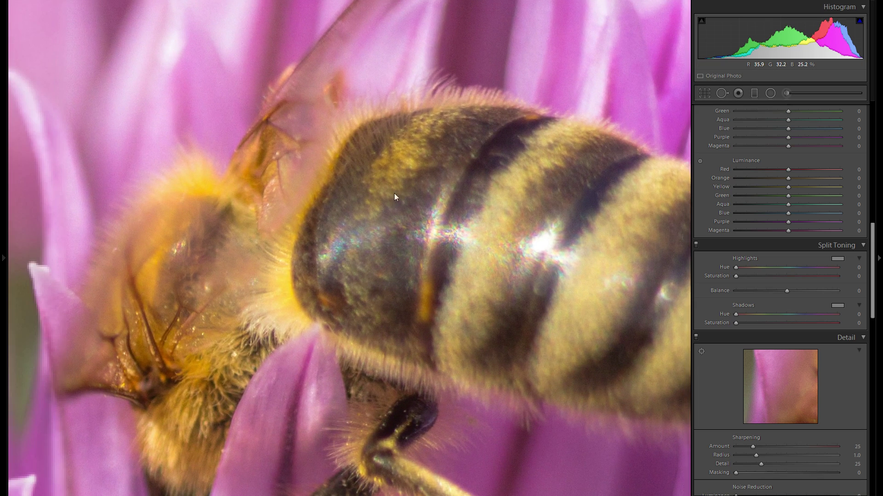
click(365, 177)
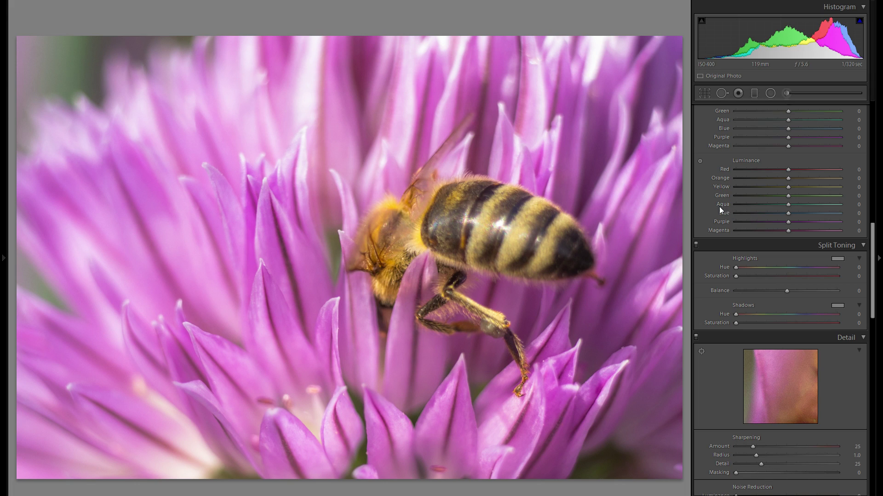
- Tint the Split Toning highlights blue with Hue 207 and Saturation 18, undoing a trial saturation of 83
click(837, 258)
mouse_move(714, 299)
mouse_down()
mouse_move(729, 264)
mouse_move(730, 288)
mouse_move(651, 282)
mouse_move(804, 284)
mouse_move(803, 292)
mouse_up()
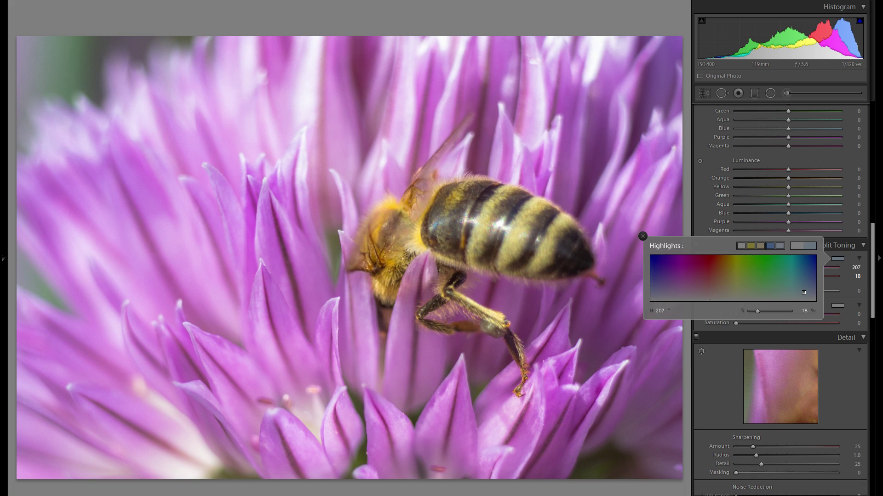
drag(803, 292, 803, 263)
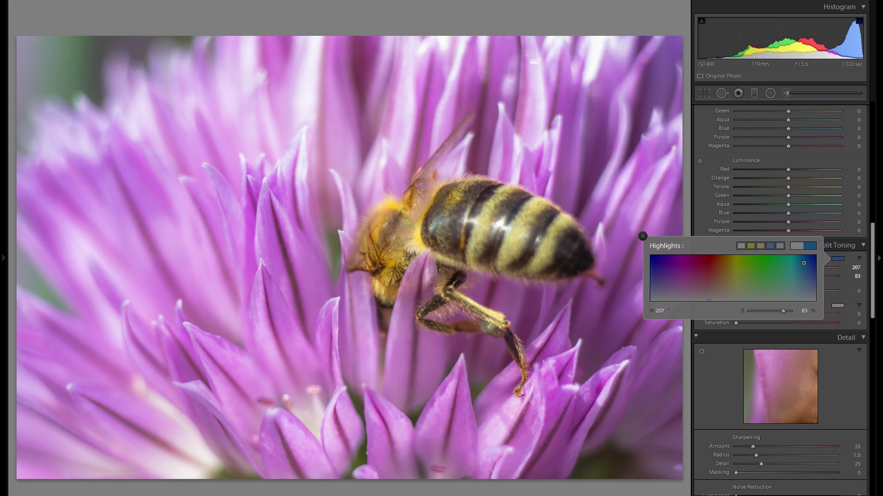
key(ctrl+z)
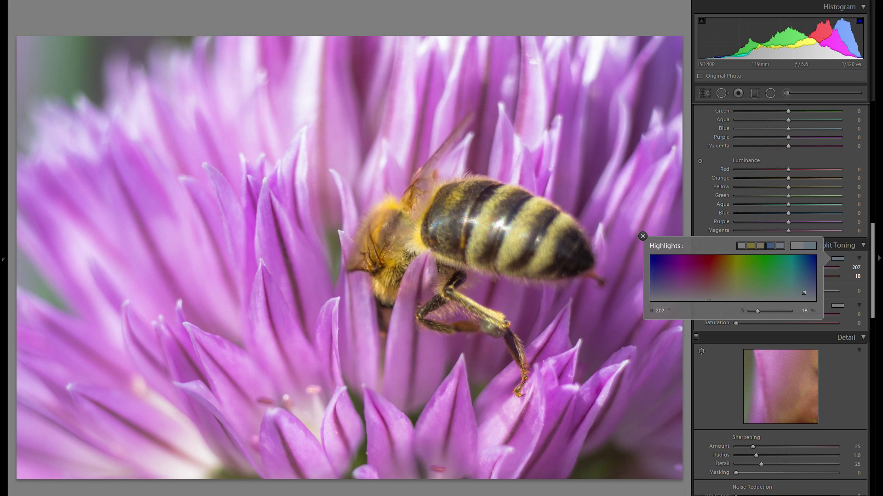
click(642, 236)
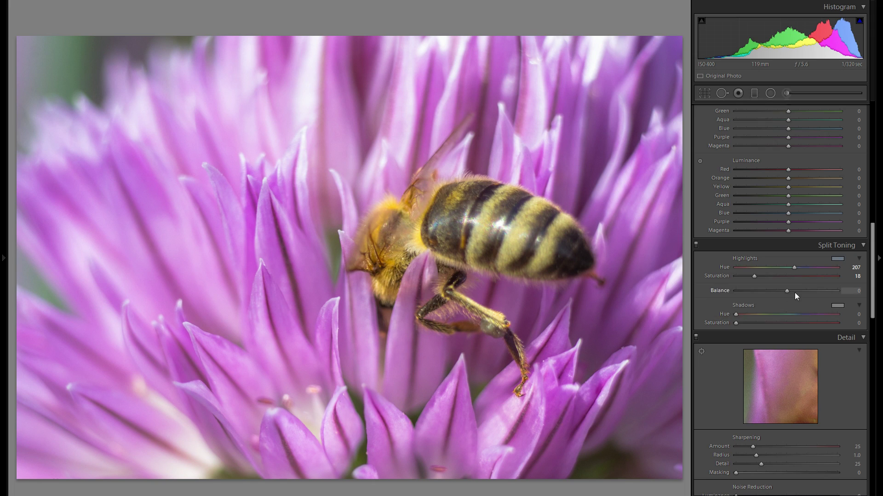
- Warm the Split Toning shadows with Hue 40 and Saturation 12
click(835, 306)
click(732, 338)
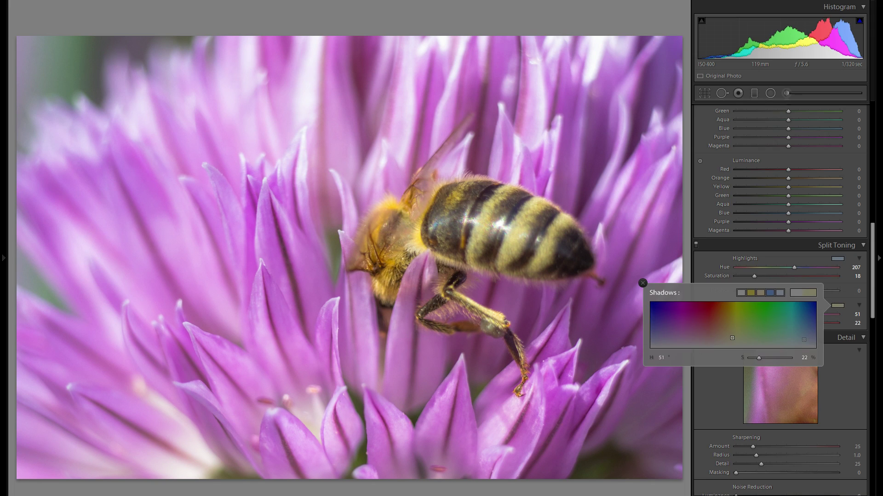
drag(732, 338, 726, 343)
- Compare the photo with and without the split toning effect
click(695, 245)
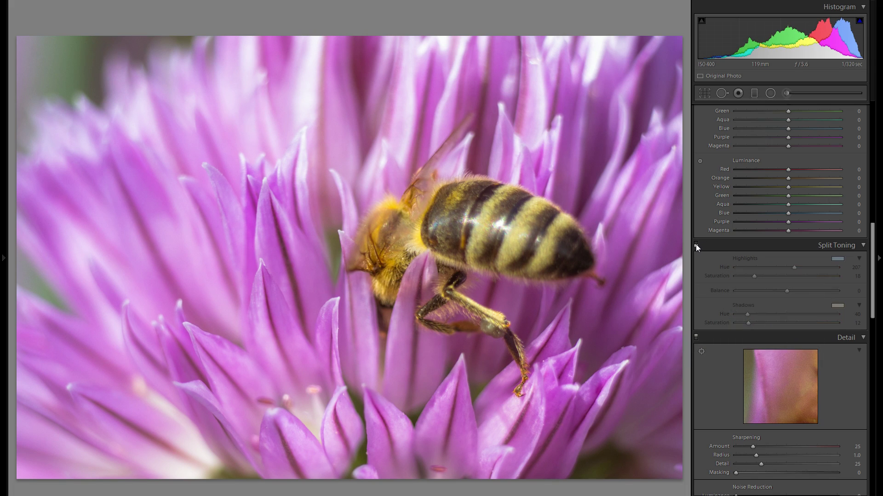
click(696, 245)
click(696, 244)
click(696, 244)
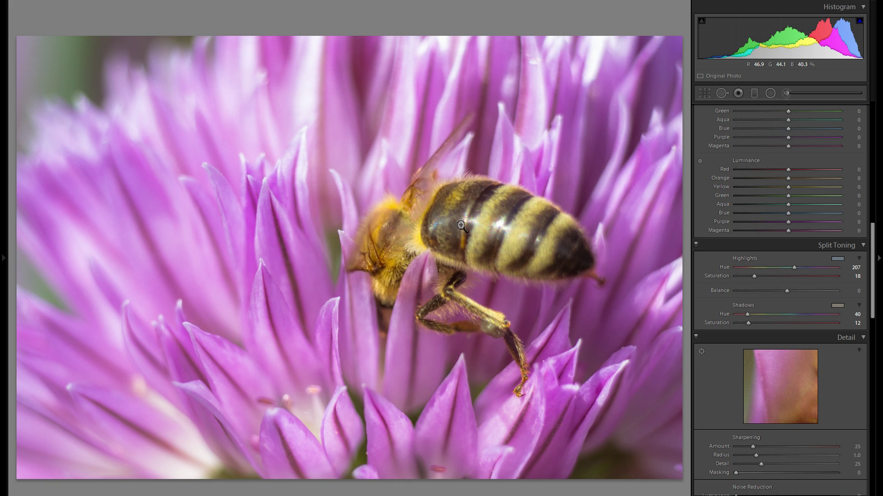
click(696, 245)
click(696, 245)
- Set the sharpening Amount to 60 and Masking to 38, and the Color noise reduction to 100
scroll(708, 295, down, 5)
click(773, 249)
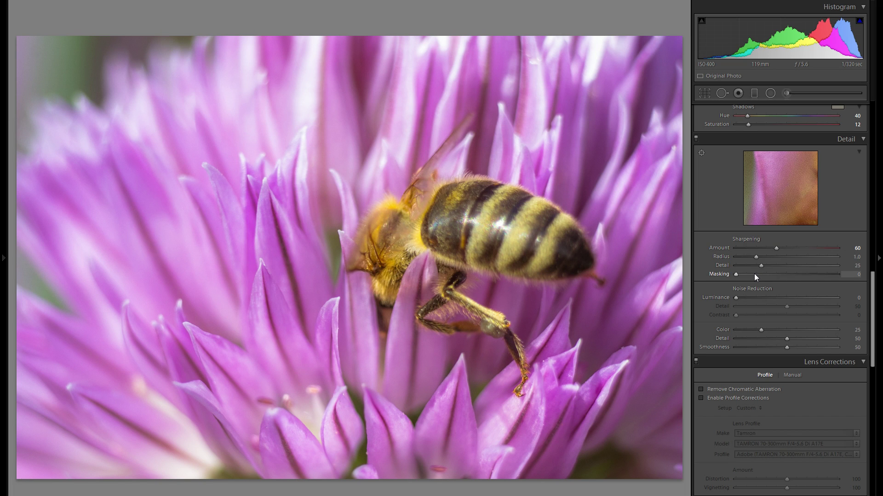
drag(754, 274, 771, 276)
drag(772, 276, 774, 276)
drag(774, 330, 837, 330)
- Remove the chromatic aberration and briefly try the lens profile corrections, leaving them disabled
scroll(798, 308, down, 3)
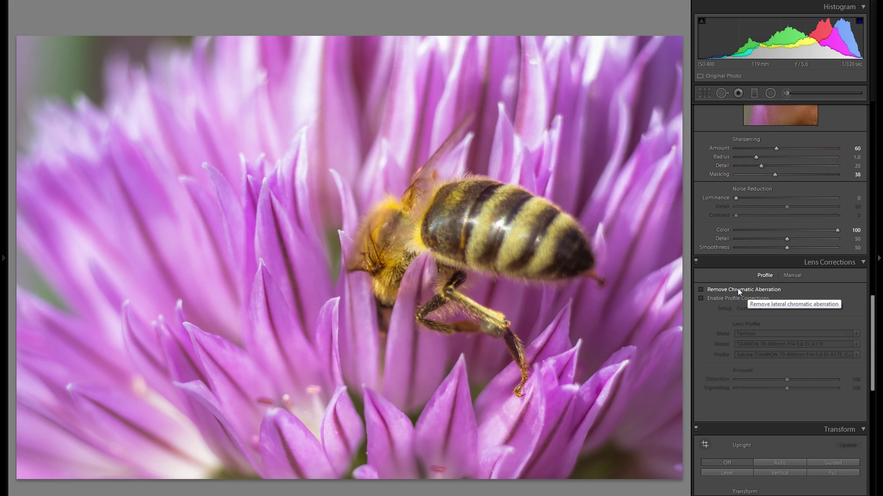
click(718, 289)
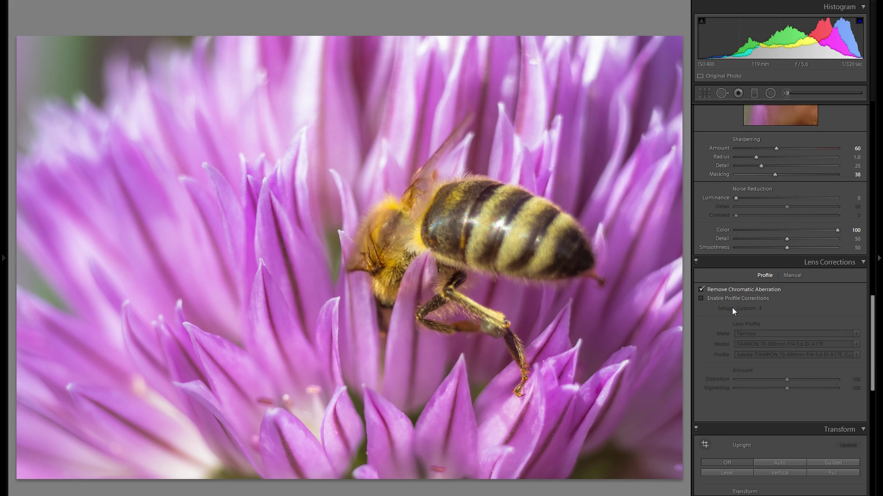
scroll(732, 307, down, 3)
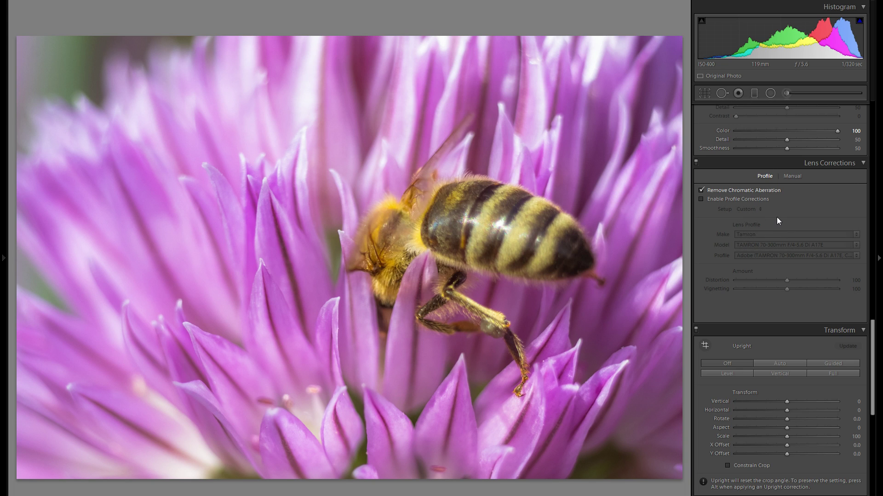
click(747, 199)
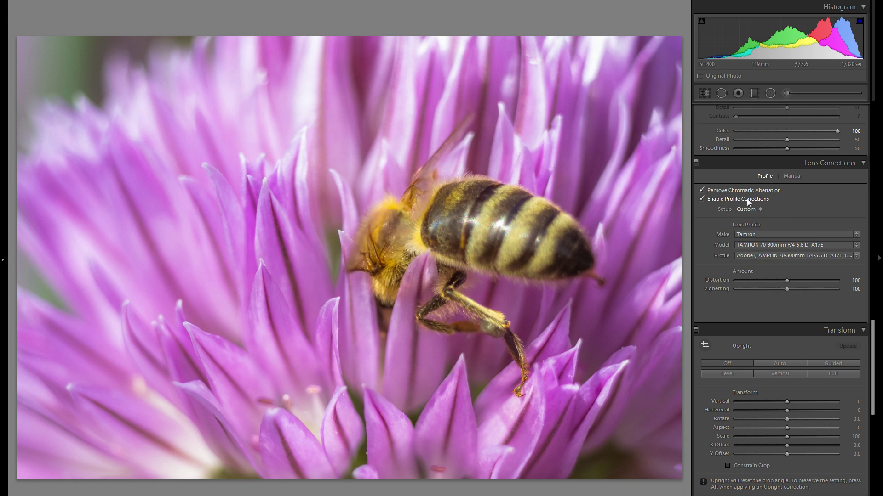
click(744, 199)
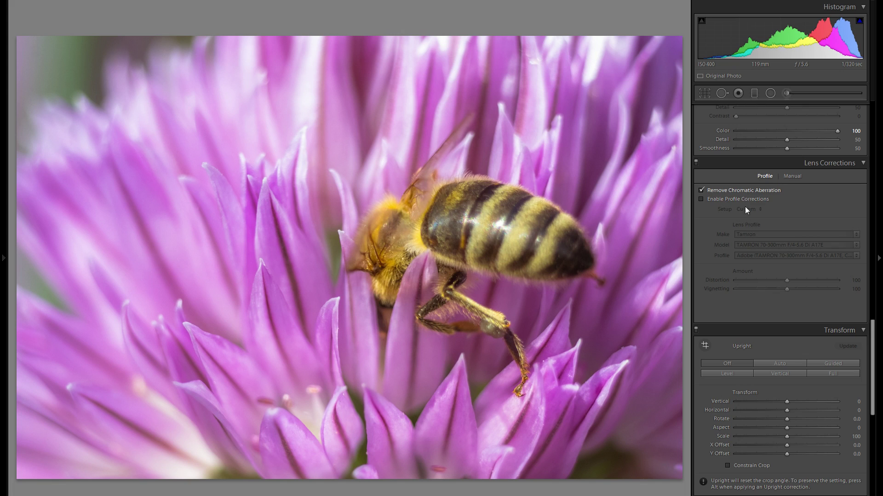
- Add a post-crop vignette with Amount -9, Midpoint 33 and Feather 68, and compare the photo with and without it
scroll(799, 287, down, 3)
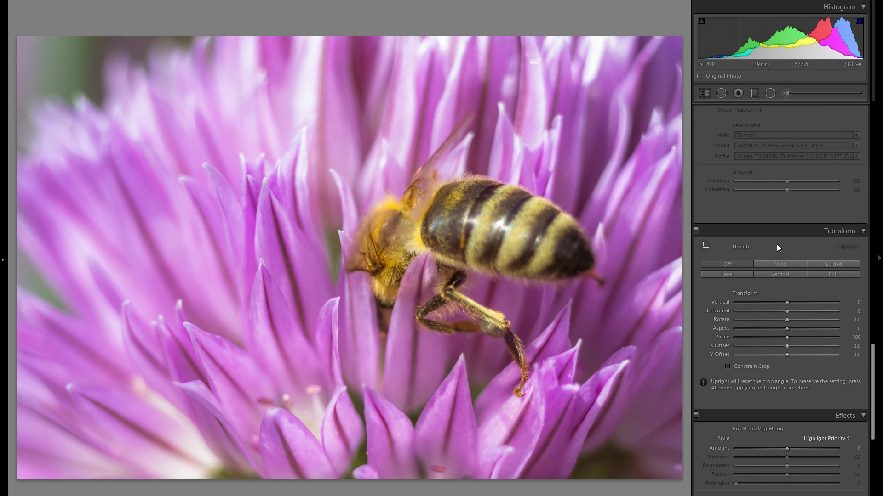
scroll(778, 244, down, 6)
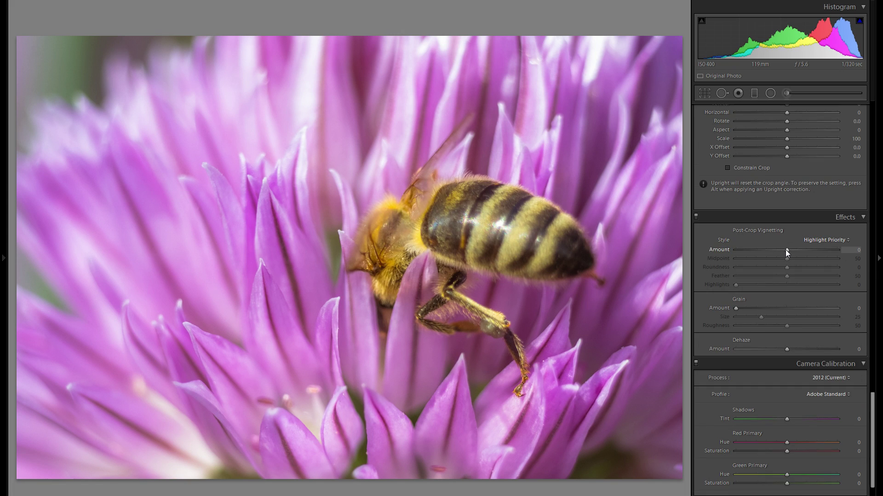
drag(785, 250, 779, 251)
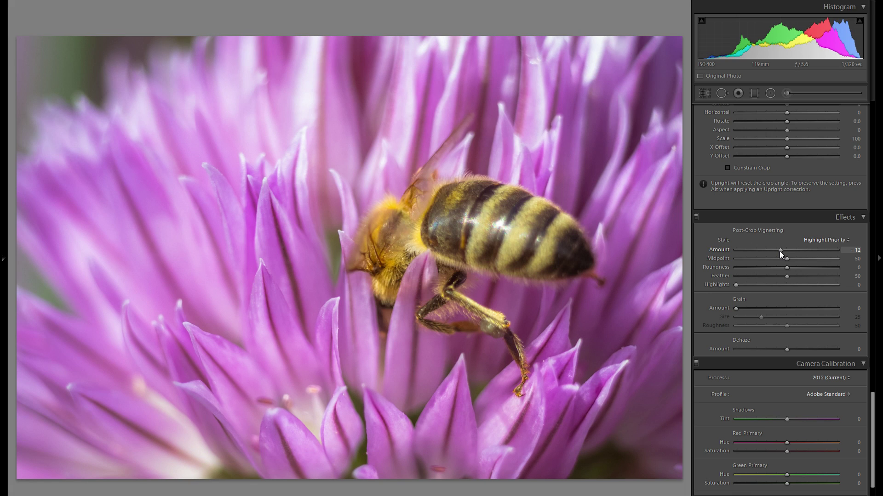
drag(780, 254, 782, 254)
click(769, 260)
drag(787, 276, 804, 276)
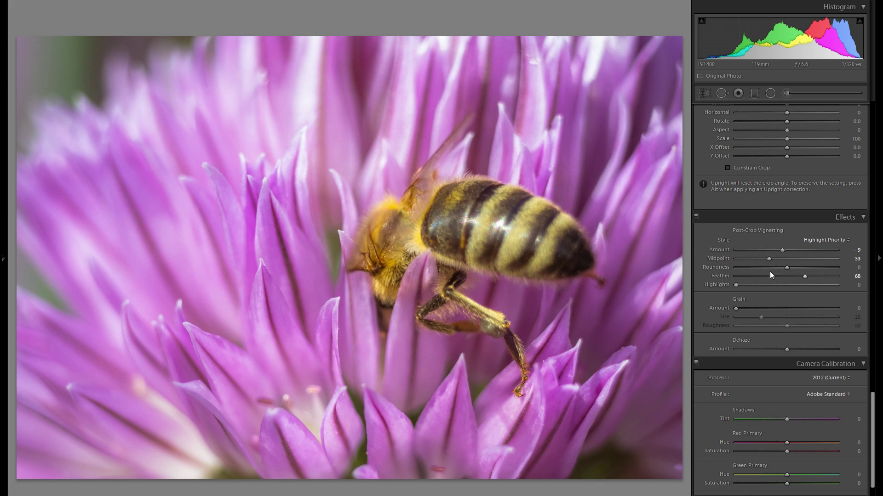
click(697, 217)
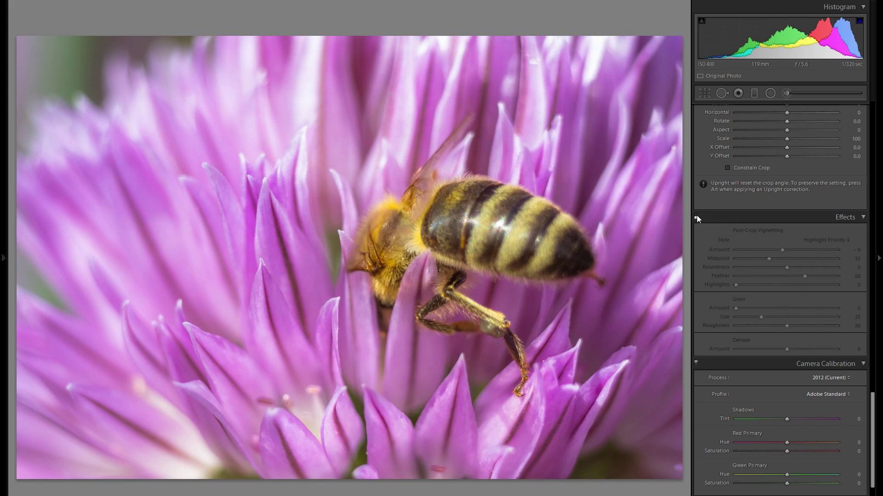
click(697, 215)
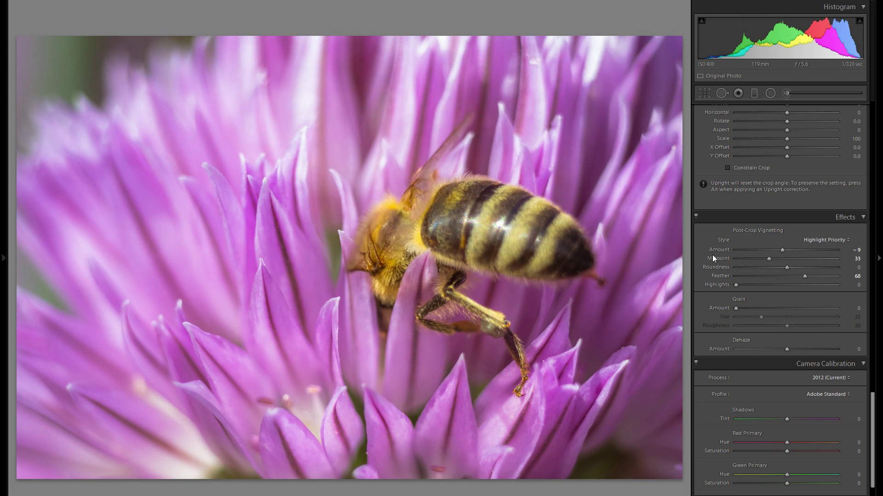
- Try the Camera Faithful, Camera Landscape and Camera Neutral calibration profiles on the photo
scroll(793, 345, down, 2)
click(820, 366)
click(820, 366)
click(817, 365)
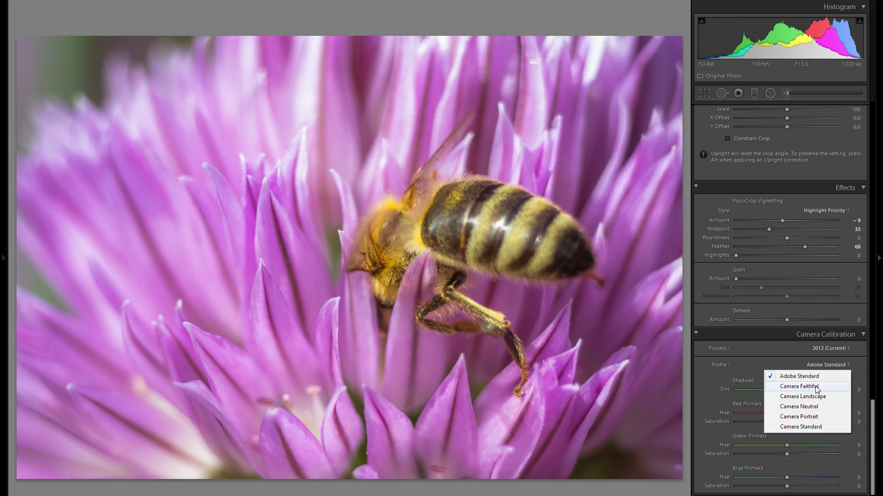
click(817, 390)
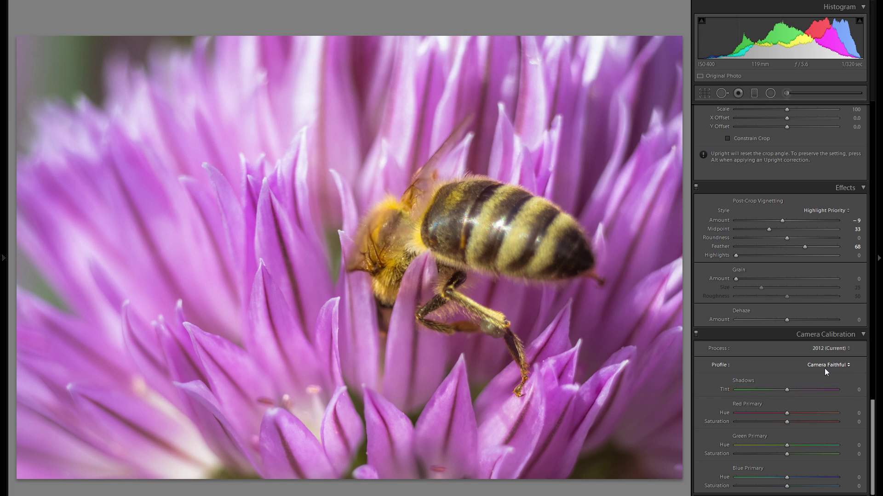
click(824, 368)
click(824, 366)
click(824, 366)
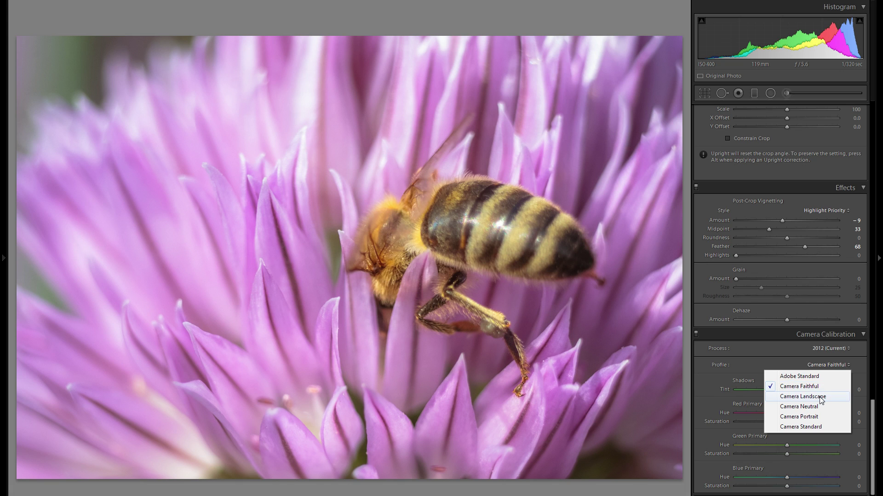
click(820, 398)
click(819, 366)
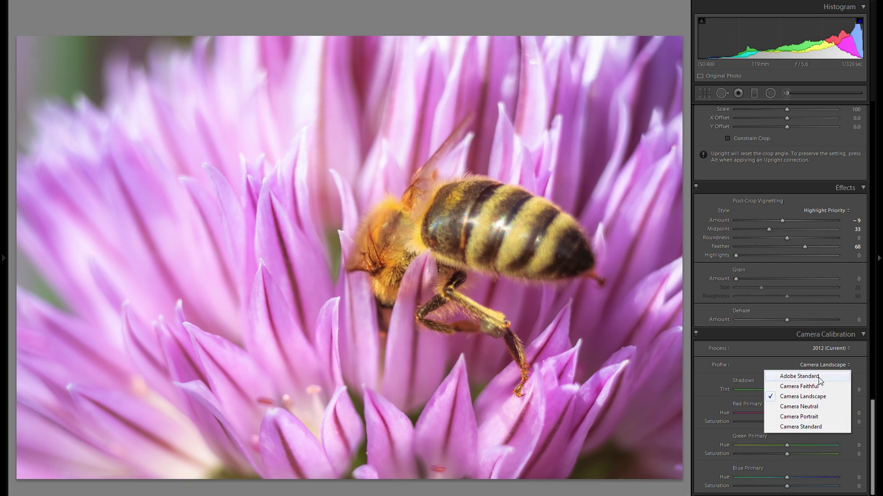
click(817, 406)
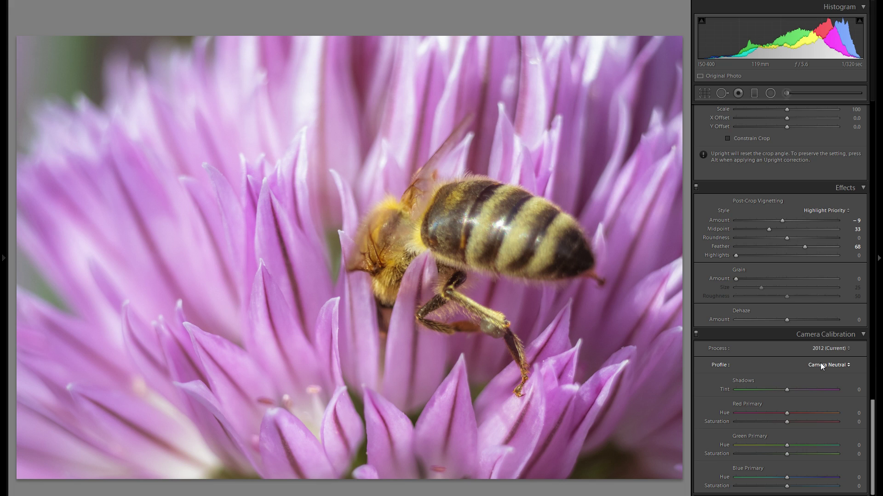
- Try the Camera Portrait and Camera Standard calibration profiles, and return to Adobe Standard
click(820, 363)
click(812, 416)
click(812, 366)
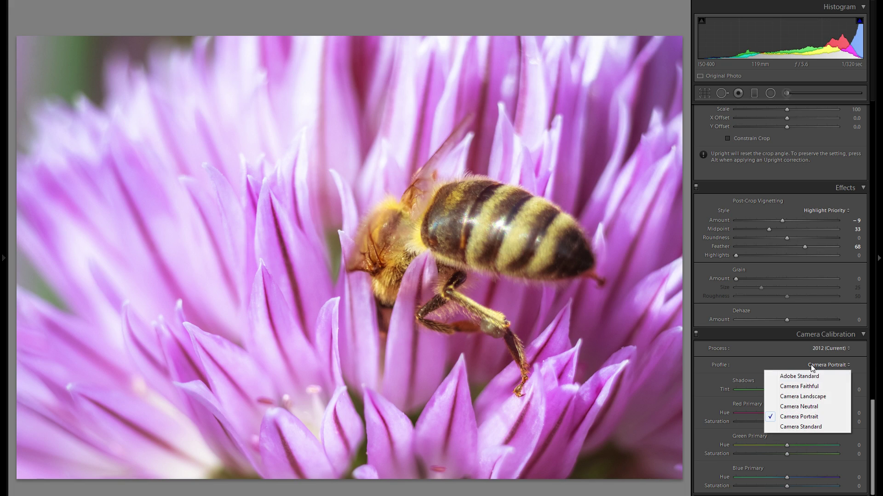
click(815, 426)
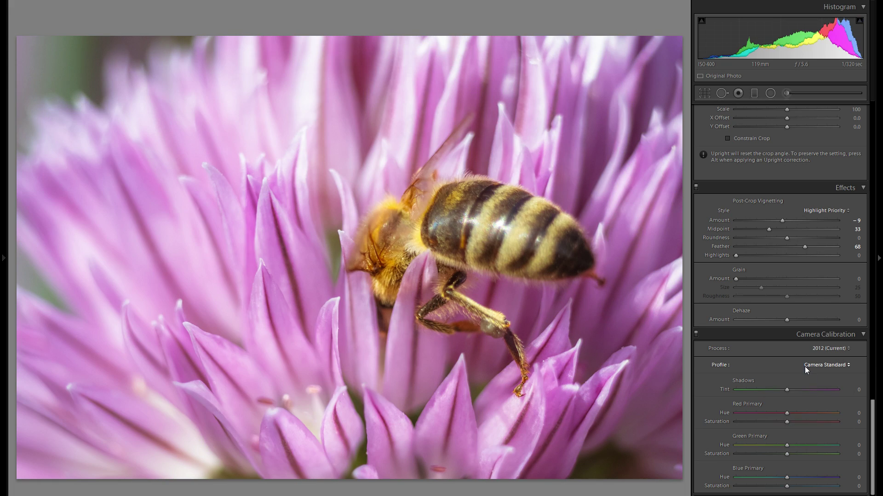
click(825, 366)
click(816, 378)
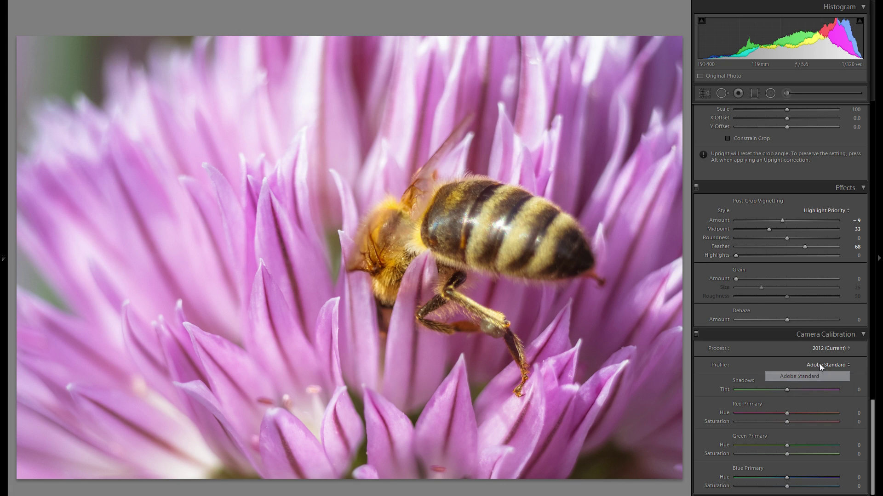
- Compare the Camera Standard, Camera Landscape and Adobe Standard profiles, and apply Camera Landscape
click(820, 363)
click(819, 426)
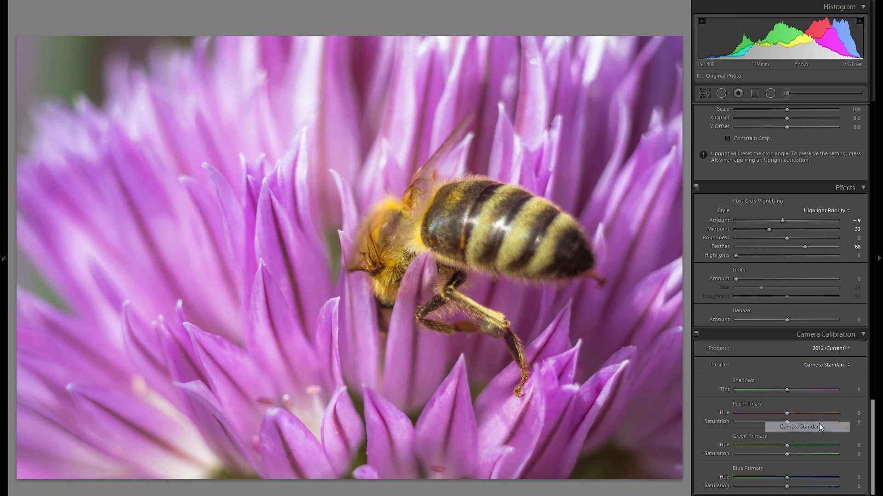
click(816, 364)
click(812, 400)
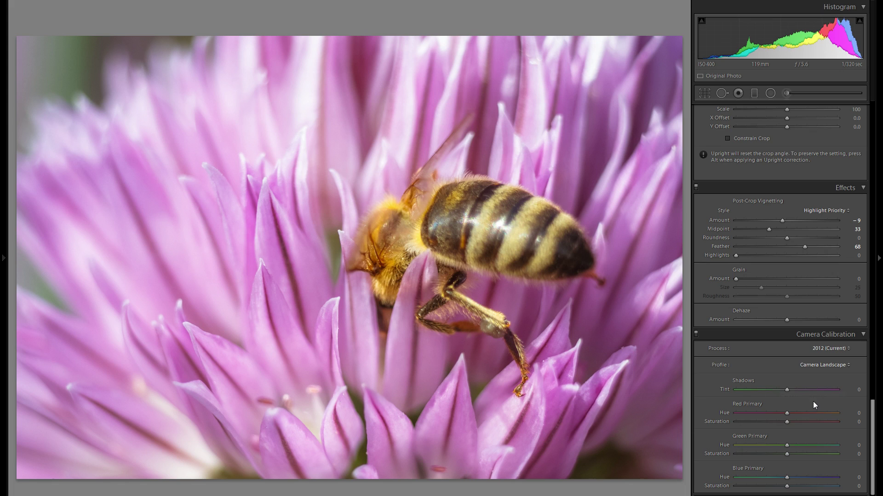
click(818, 365)
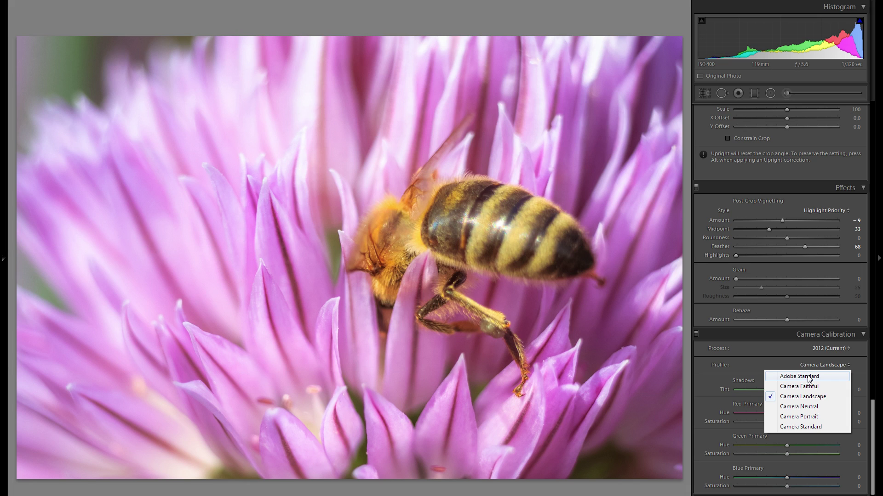
click(807, 366)
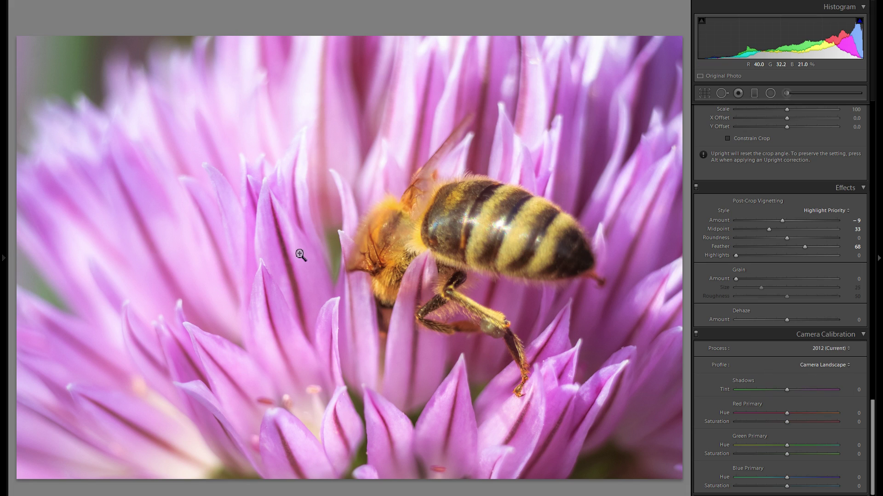
click(807, 367)
click(809, 376)
click(814, 365)
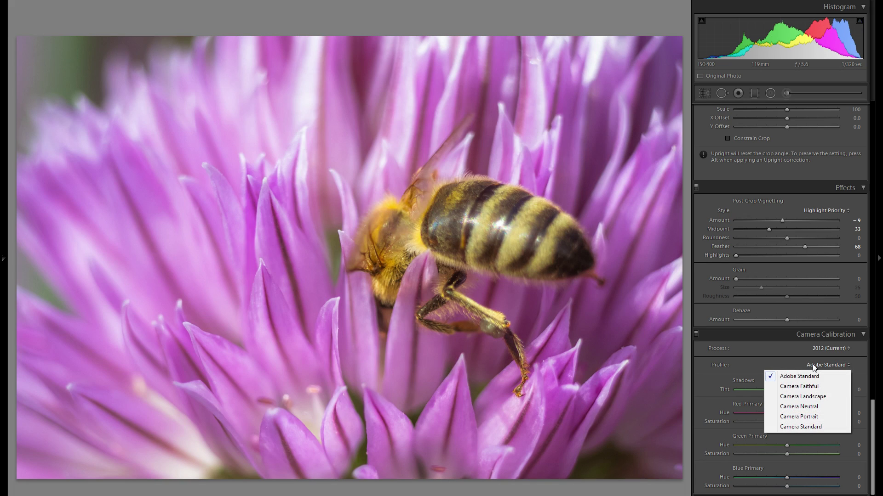
click(815, 397)
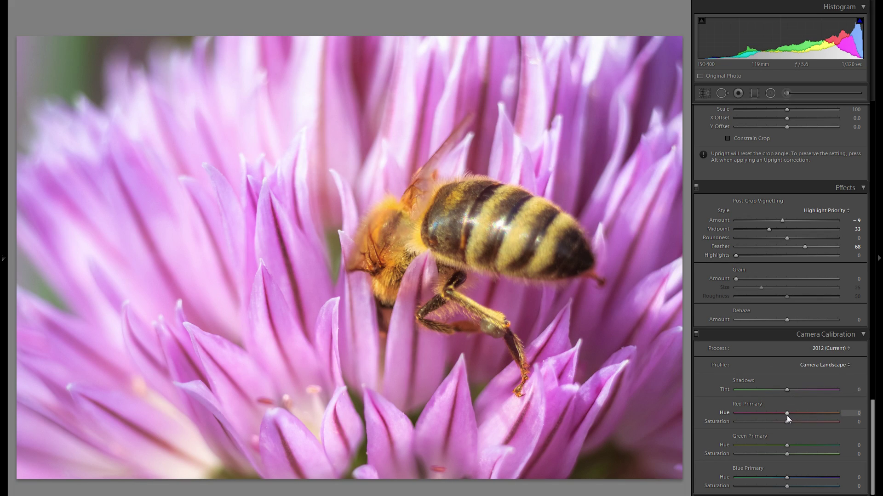
- Set the calibration primaries to red Hue +11, Saturation -17; green Hue +16, Saturation -19; blue Hue +11, Saturation +26
drag(771, 415, 791, 422)
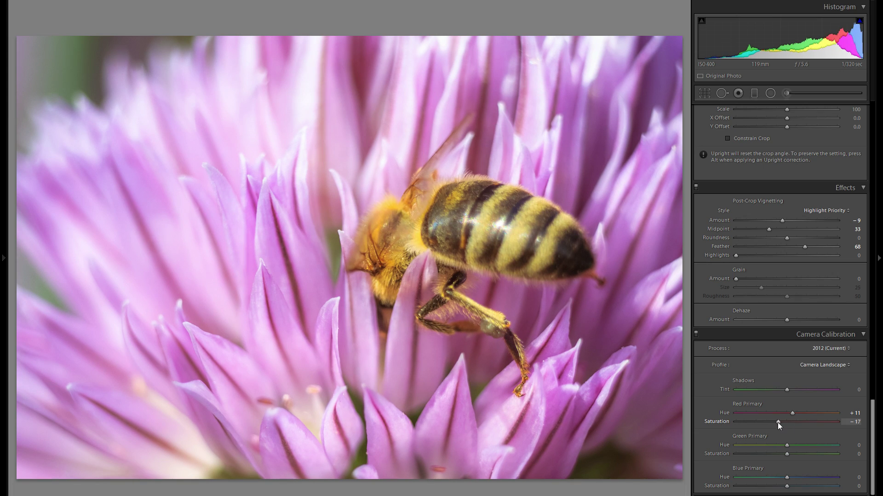
mouse_move(786, 446)
mouse_down()
mouse_move(776, 445)
mouse_move(795, 447)
mouse_up()
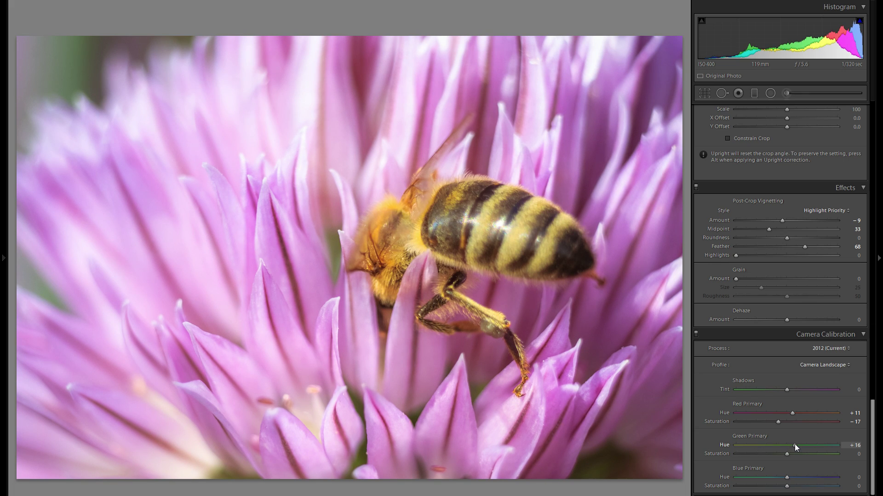
drag(788, 454, 783, 454)
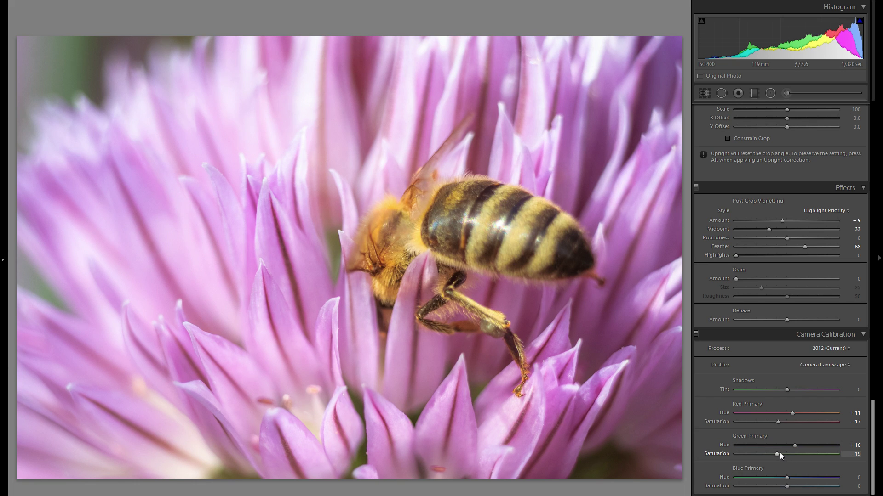
mouse_move(787, 478)
mouse_down()
mouse_move(775, 478)
mouse_move(805, 478)
mouse_move(789, 478)
mouse_move(806, 486)
mouse_move(798, 486)
mouse_up()
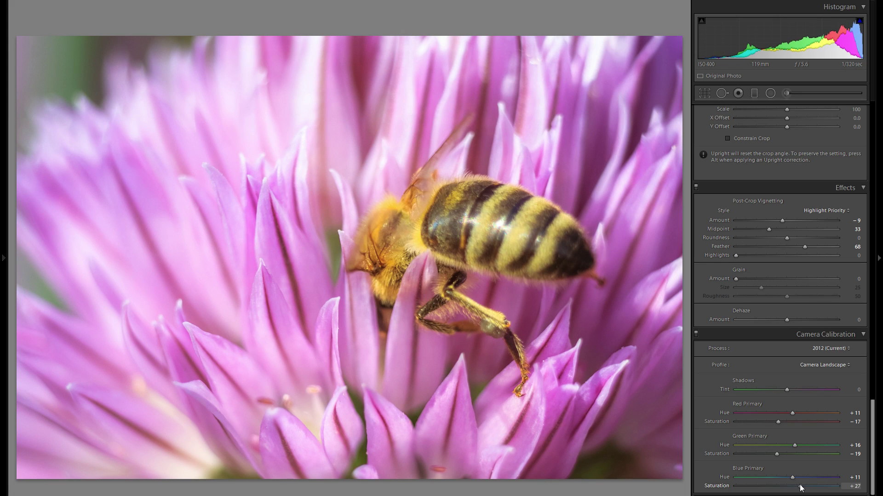
- Compare the photo with and without the camera calibration adjustments
click(695, 336)
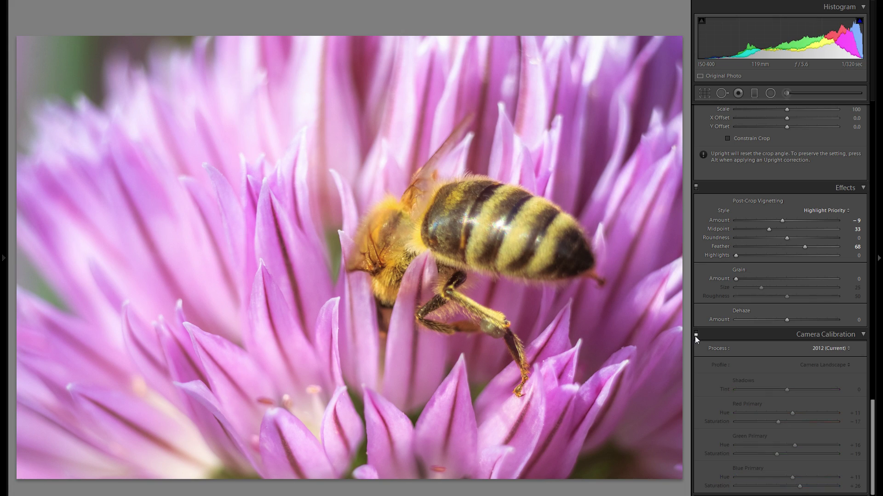
click(696, 334)
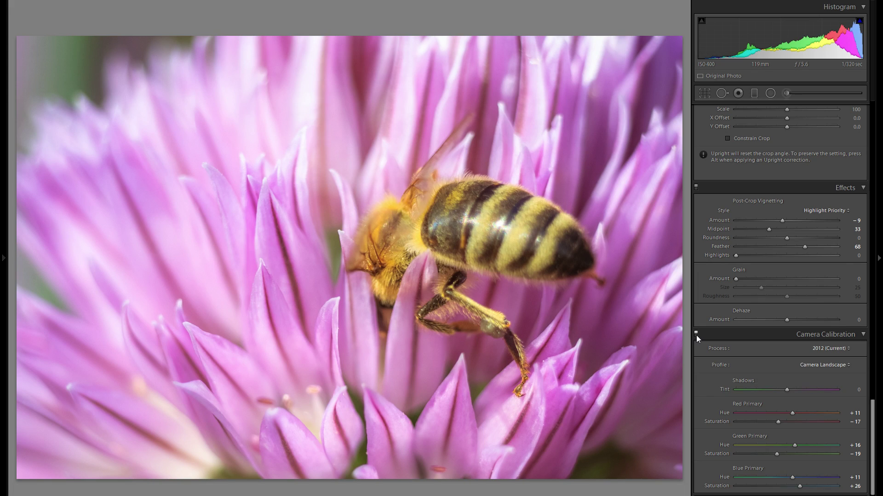
click(695, 335)
click(695, 335)
- Adjust the photo's white balance to Temp 5439 and Tint -3
scroll(738, 358, up, 2)
scroll(749, 366, down, 2)
scroll(762, 374, up, 2)
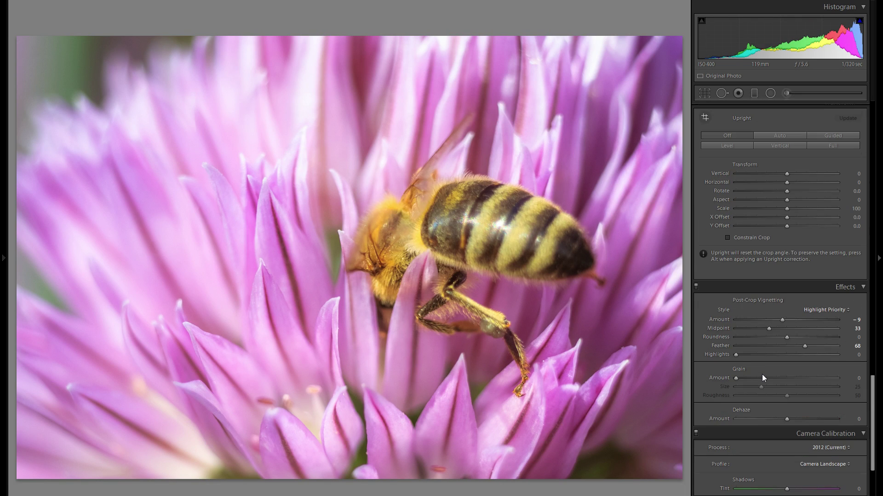
scroll(763, 374, up, 15)
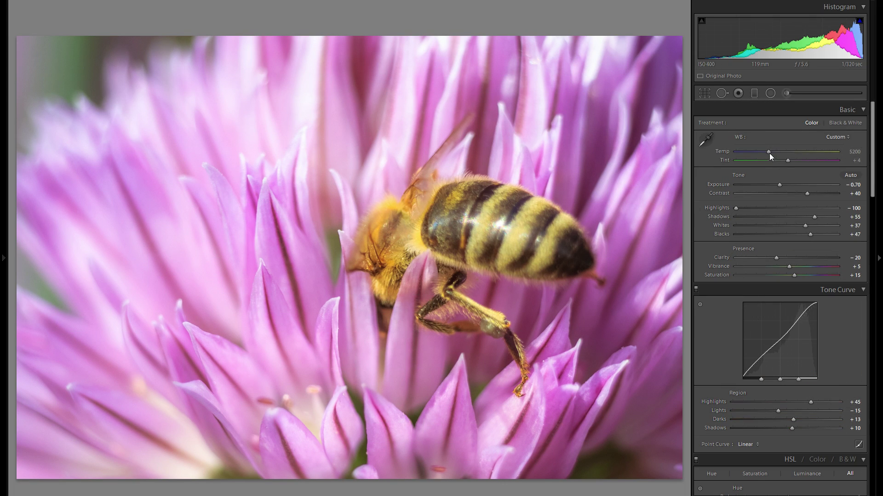
drag(769, 152, 771, 150)
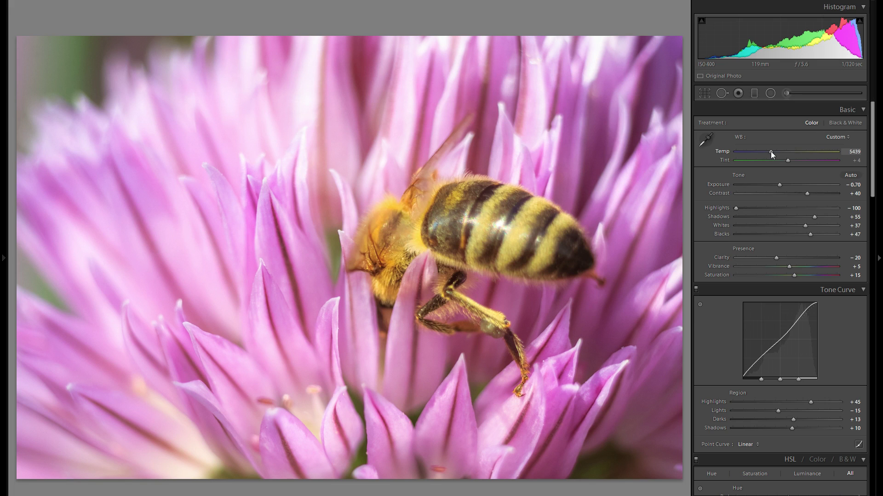
drag(787, 160, 784, 161)
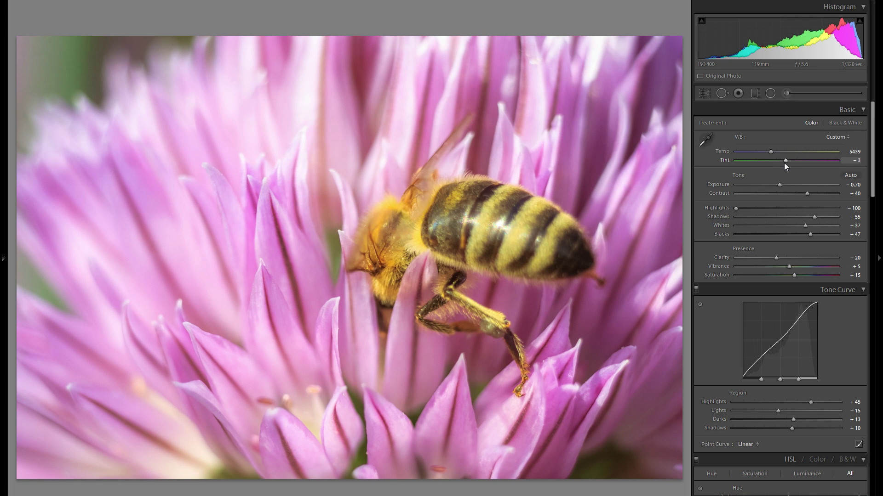
- Lower the photo's Exposure to -0.97 and raise the Whites to +42
scroll(777, 216, down, 2)
scroll(784, 213, up, 2)
drag(778, 186, 775, 186)
drag(805, 230, 808, 227)
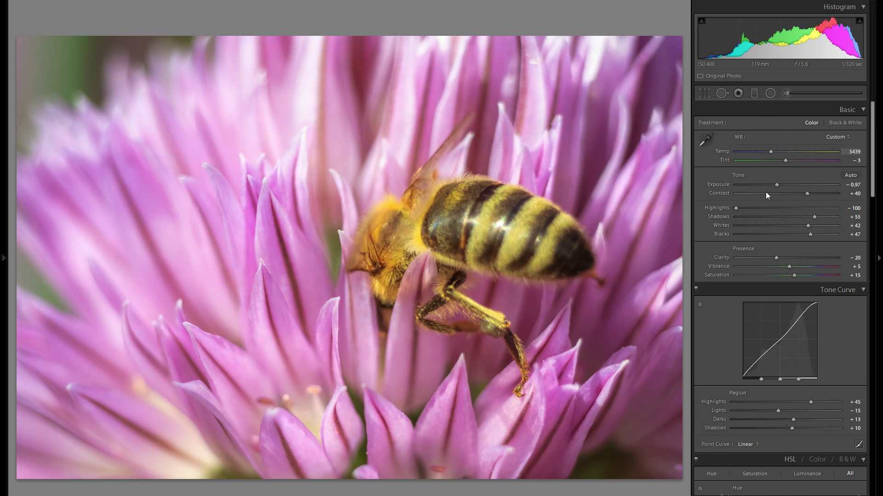
- Reset the graduated filter's adjustments, set its Exposure to -0.49 and place a diagonal gradient from the lower-right petals toward the upper-left ones
scroll(765, 209, down, 10)
scroll(766, 238, up, 10)
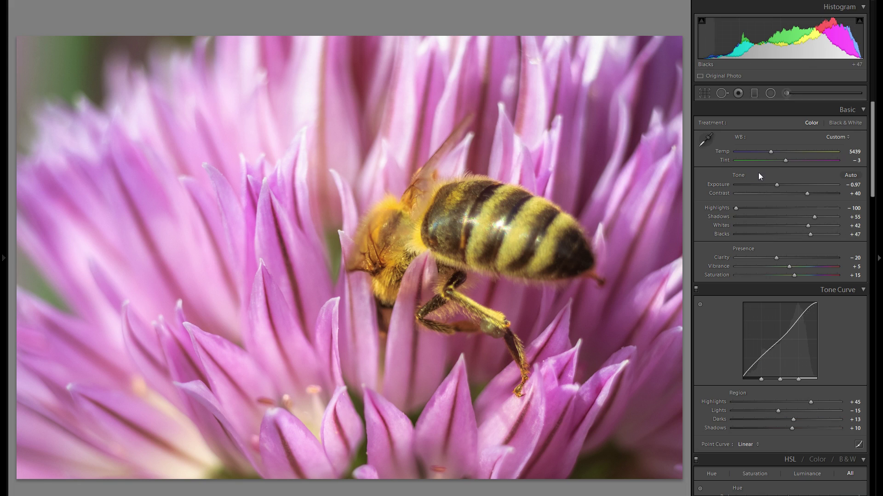
click(754, 92)
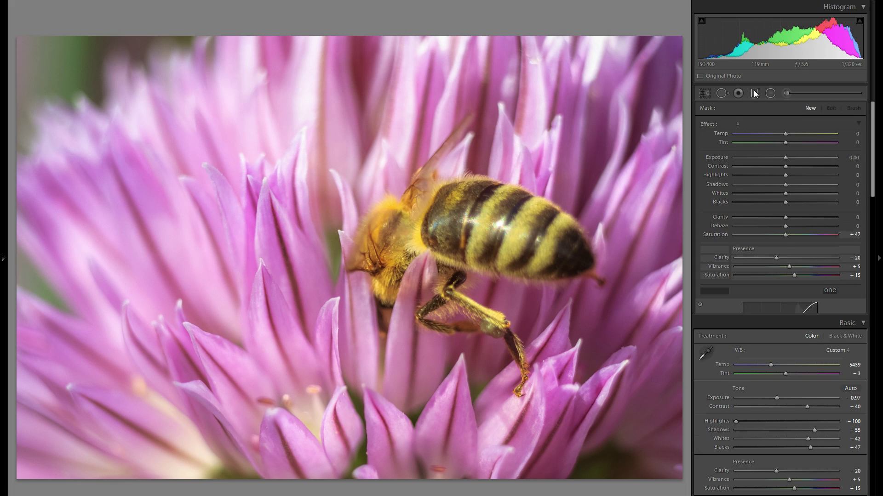
double_click(724, 255)
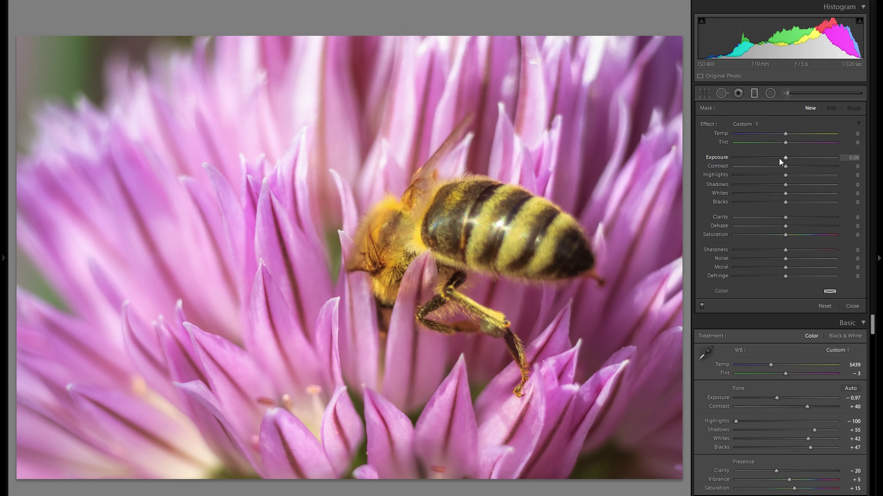
click(780, 157)
mouse_move(549, 423)
mouse_down()
mouse_move(346, 161)
mouse_move(264, 92)
mouse_up()
drag(407, 257, 405, 255)
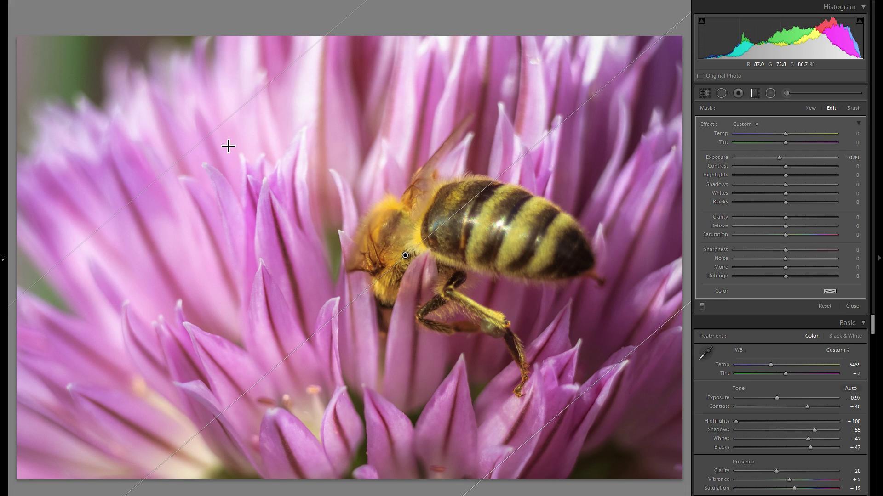
- Shift the darkening graduated filter toward the lower right and add a diagonal one with Exposure 0.16 from the upper-left petals
drag(217, 133, 239, 168)
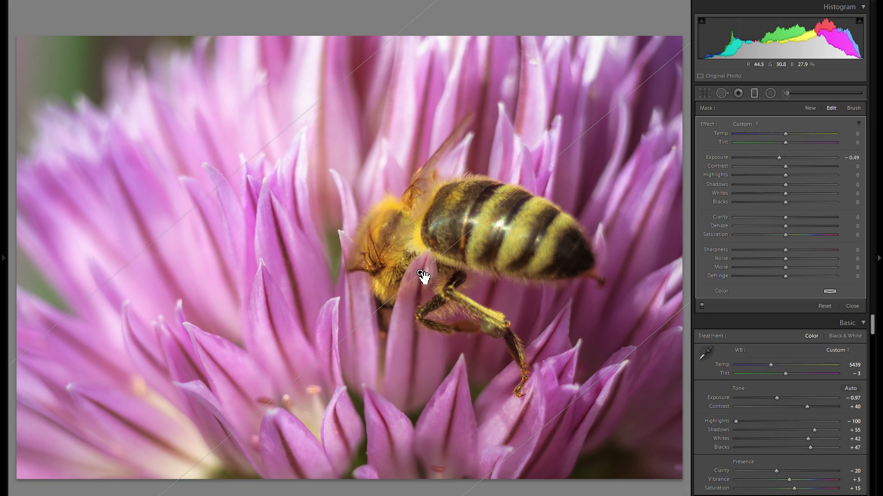
click(810, 109)
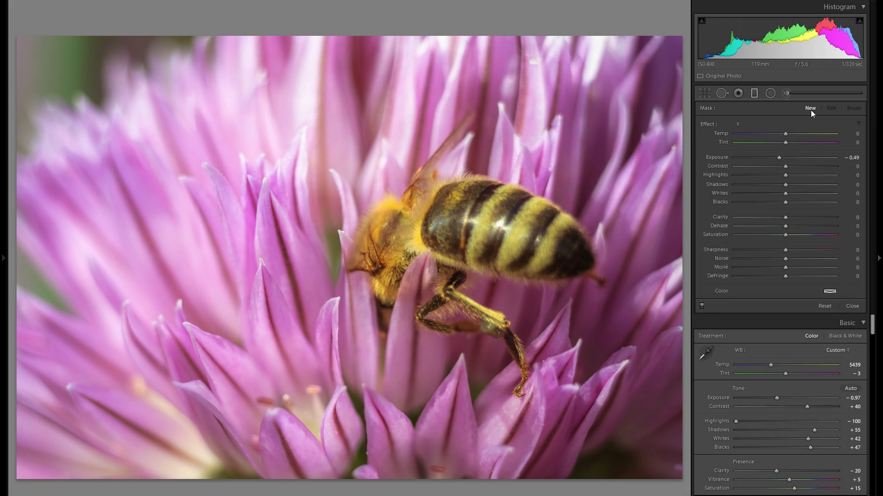
drag(779, 157, 788, 158)
mouse_move(213, 148)
mouse_down()
mouse_move(389, 281)
mouse_move(455, 350)
mouse_up()
drag(473, 393, 486, 411)
drag(352, 280, 341, 261)
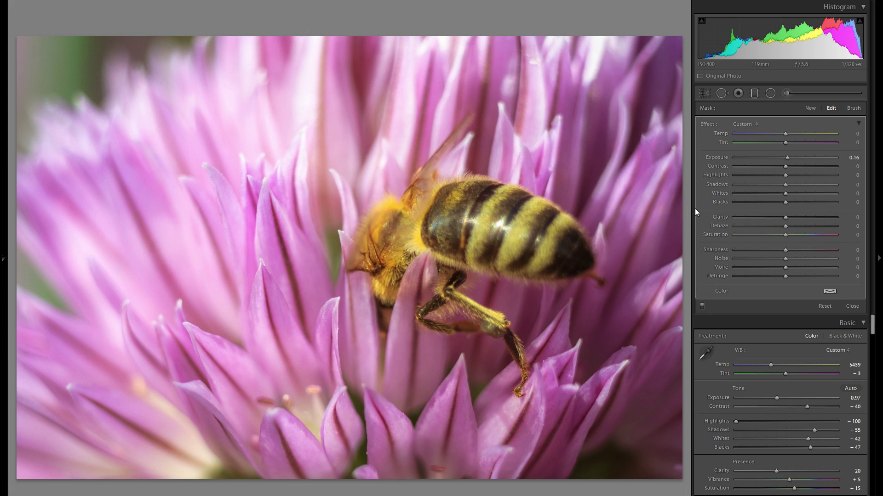
click(754, 94)
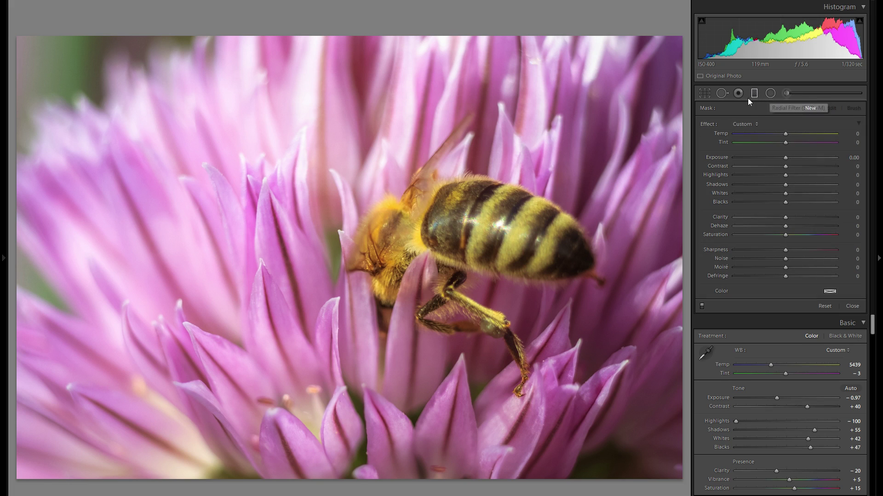
- Place an inverted radial filter with Feather 100, Exposure 0.27 and Whites 44 over the petals below the bee
click(771, 94)
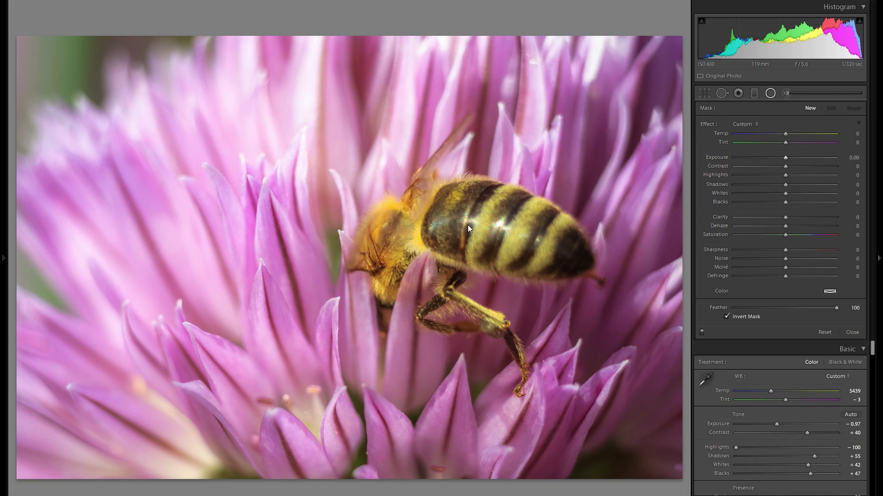
drag(362, 303, 417, 360)
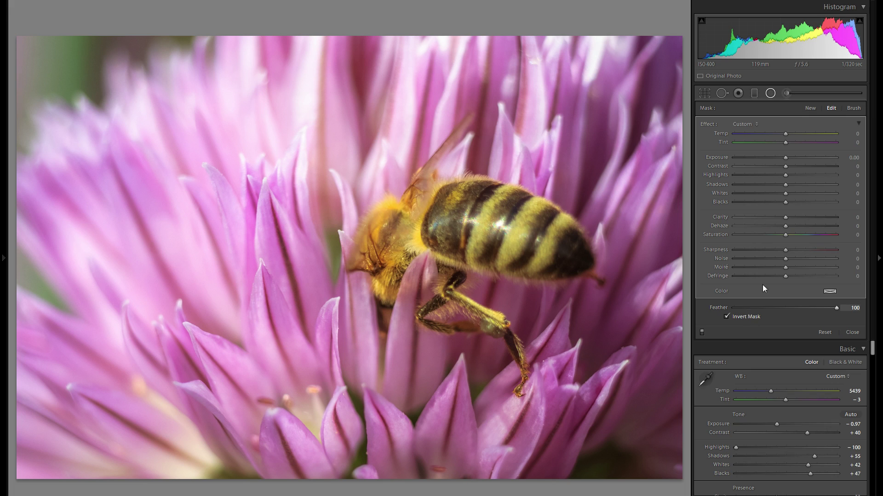
drag(813, 193, 807, 194)
drag(787, 159, 792, 159)
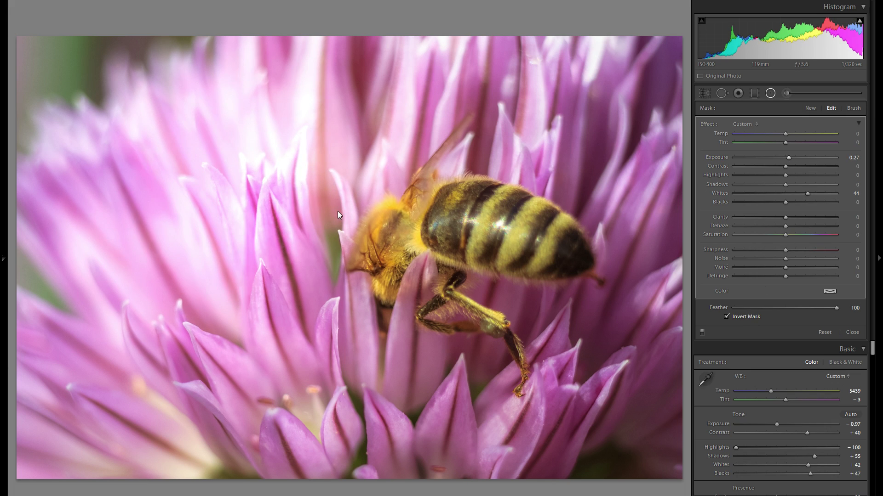
drag(246, 208, 429, 357)
drag(428, 266, 440, 371)
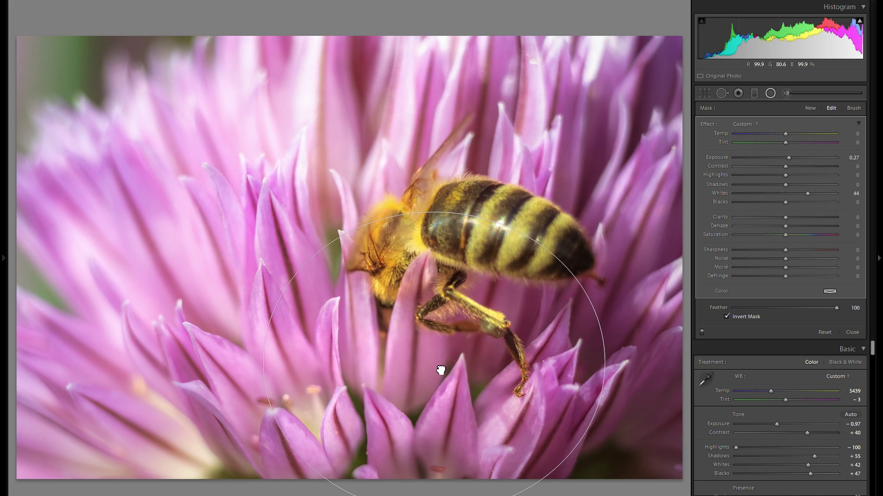
- Duplicate the brightening radial filter twice, placing one copy over the petals behind the bee's abdomen and one over its hind leg
right_click(437, 365)
click(456, 371)
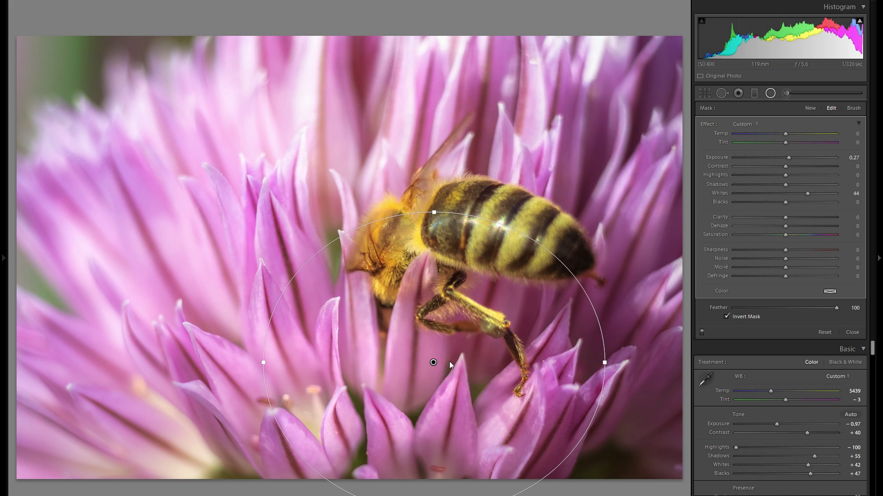
drag(550, 314, 641, 263)
right_click(649, 251)
click(669, 258)
drag(619, 262, 528, 396)
- Set the hind-leg radial filter's Whites to 24, and place a flattened duplicate of it over the bee's body
drag(807, 194, 798, 196)
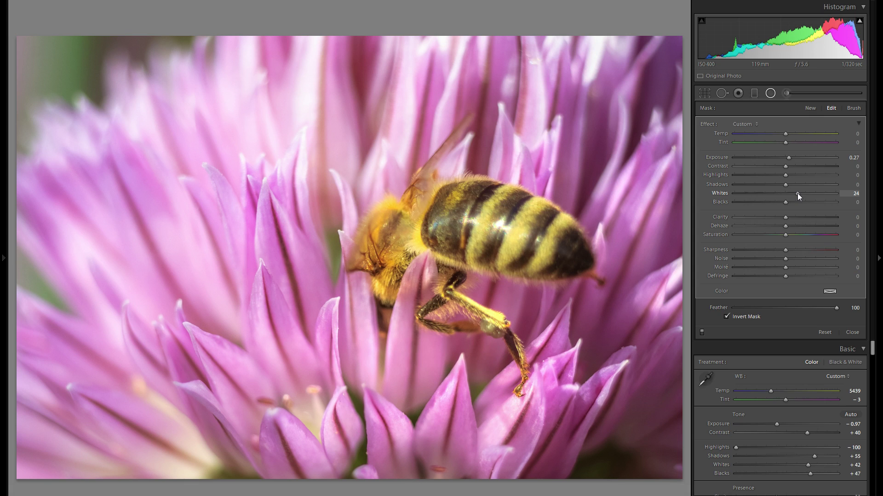
right_click(524, 331)
click(550, 337)
drag(524, 372, 454, 241)
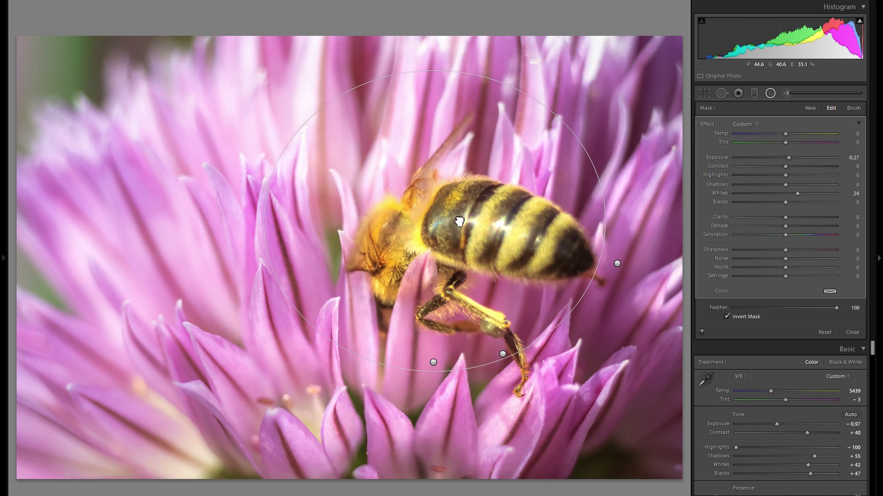
drag(431, 106, 431, 178)
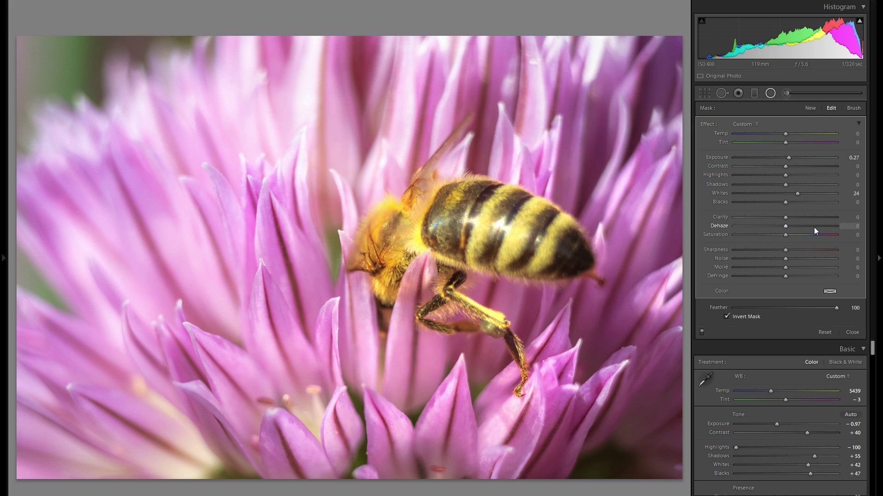
- Add a radial filter over the petals at the photo's left edge with Exposure -0.45, Contrast 30 and Blacks -10
click(810, 108)
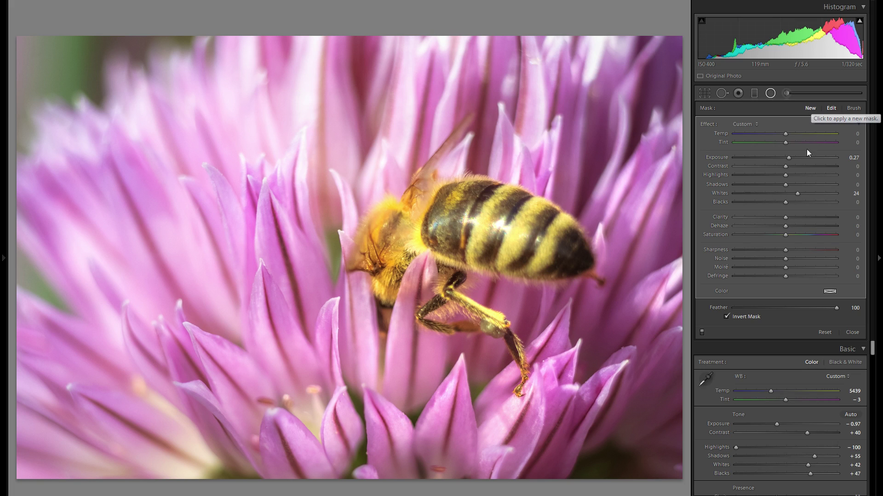
drag(786, 159, 785, 159)
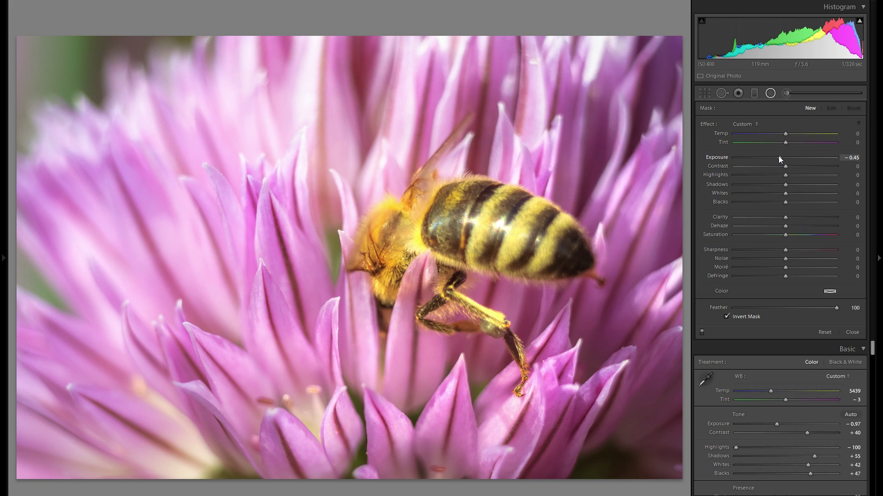
drag(157, 140, 280, 250)
drag(156, 138, 144, 214)
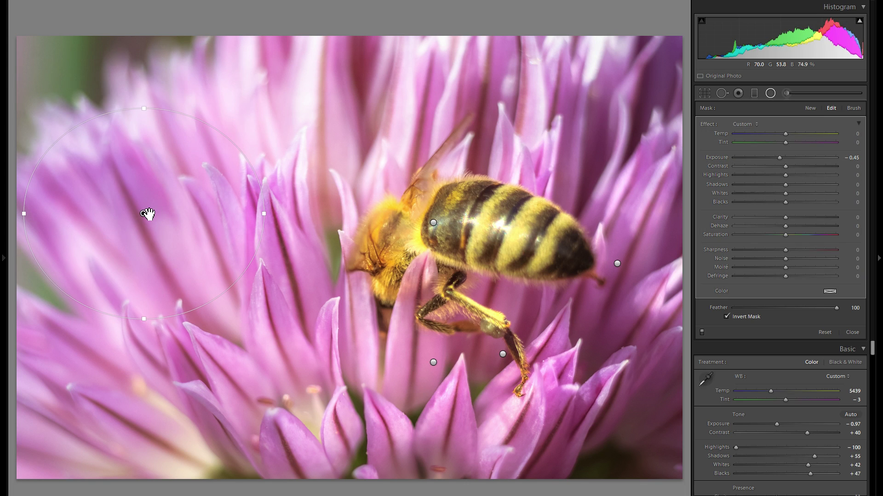
click(779, 202)
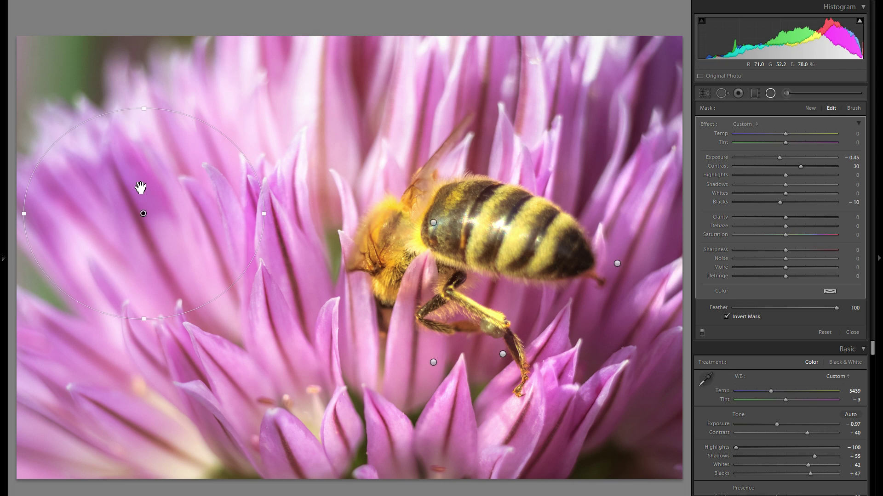
mouse_move(140, 188)
mouse_down()
mouse_move(144, 222)
mouse_move(137, 203)
mouse_up()
- Duplicate the darkening radial filter and place the copy over the blurred petals above the bee's head
right_click(137, 203)
click(148, 202)
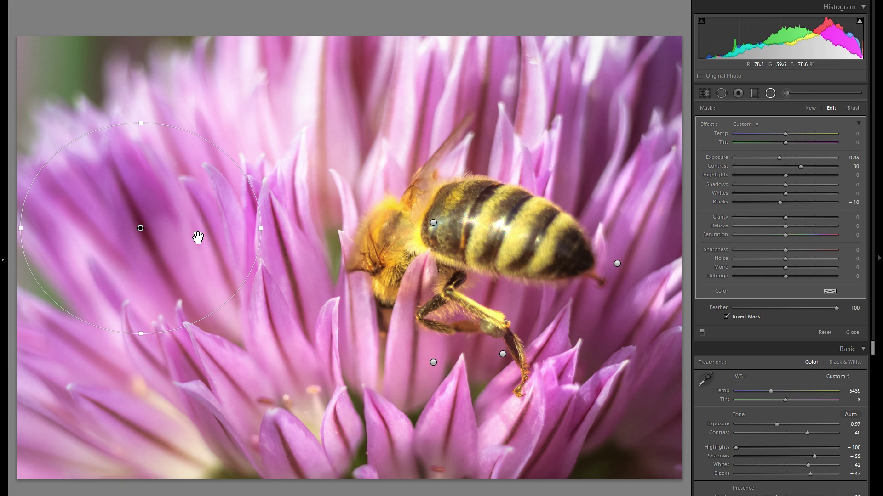
right_click(163, 223)
click(154, 219)
drag(154, 219, 340, 113)
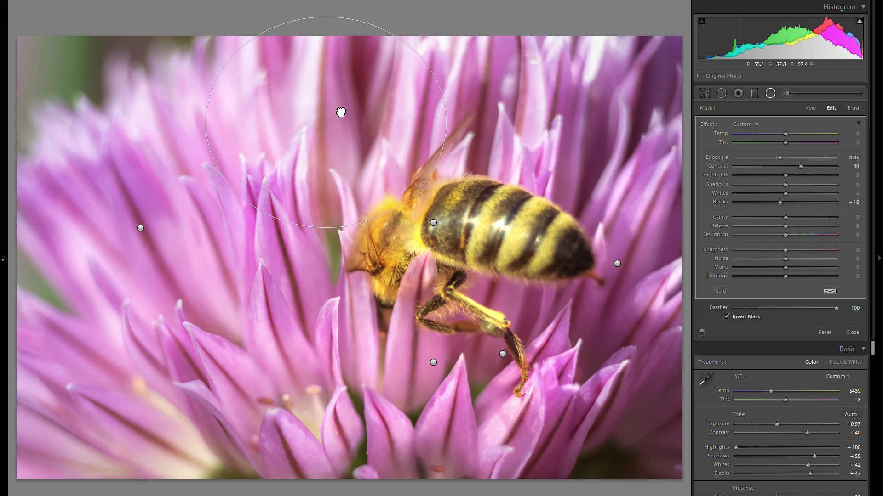
- Duplicate the darkening filter onto the photo's lower-right petals and reshape the copy into a wide, flat ellipse
right_click(340, 112)
click(360, 115)
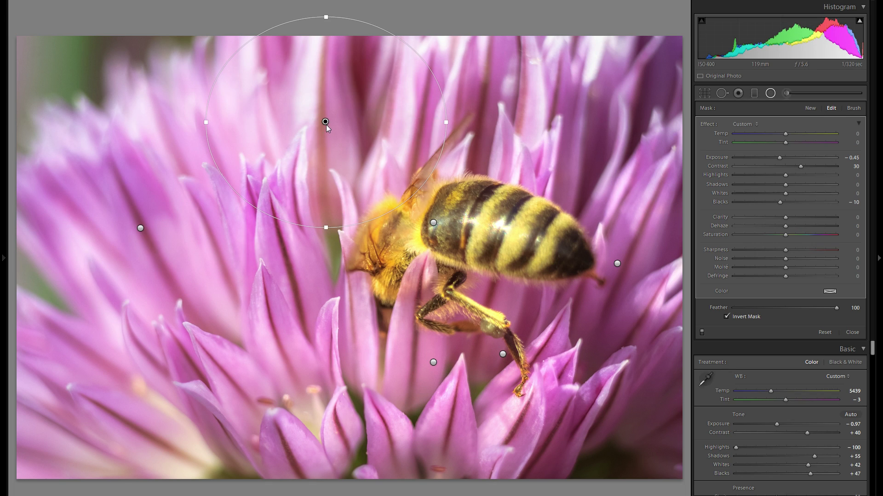
drag(357, 141, 574, 271)
drag(546, 187, 546, 216)
drag(537, 248, 551, 464)
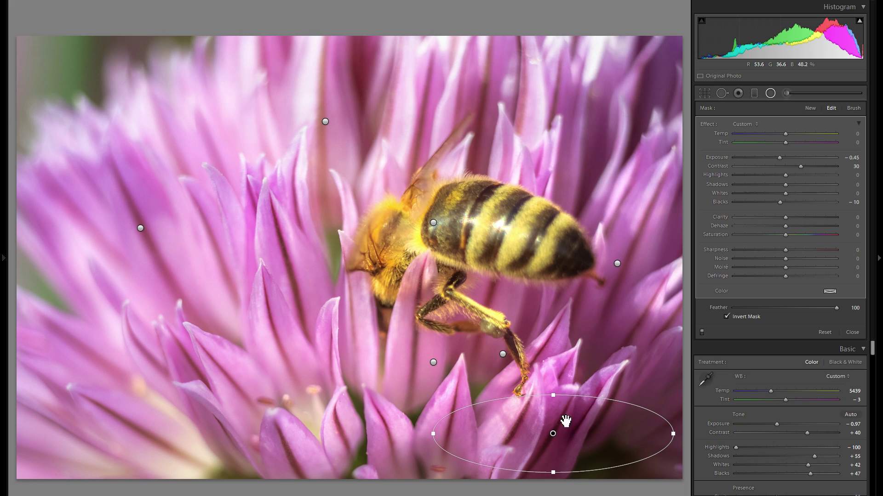
drag(552, 395, 556, 370)
- Duplicate the flat darkening ellipse onto the photo's lower-left petals and close the radial filter
right_click(549, 394)
click(560, 402)
drag(548, 406, 186, 435)
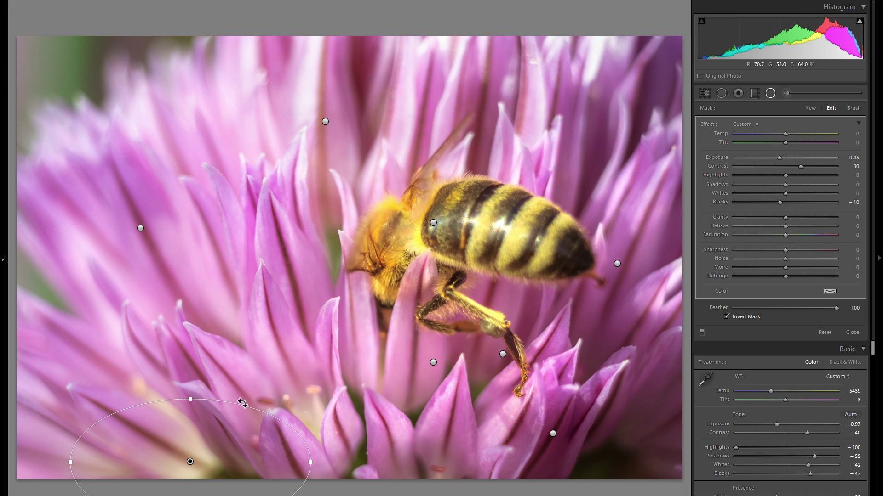
click(770, 94)
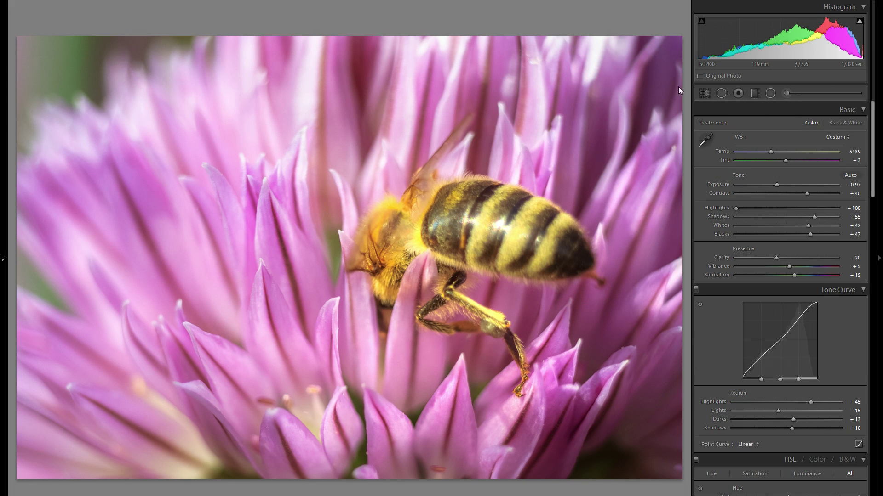
- Tighten the crop around the bee, keeping the aspect ratio and the 5.01 angle
key(r)
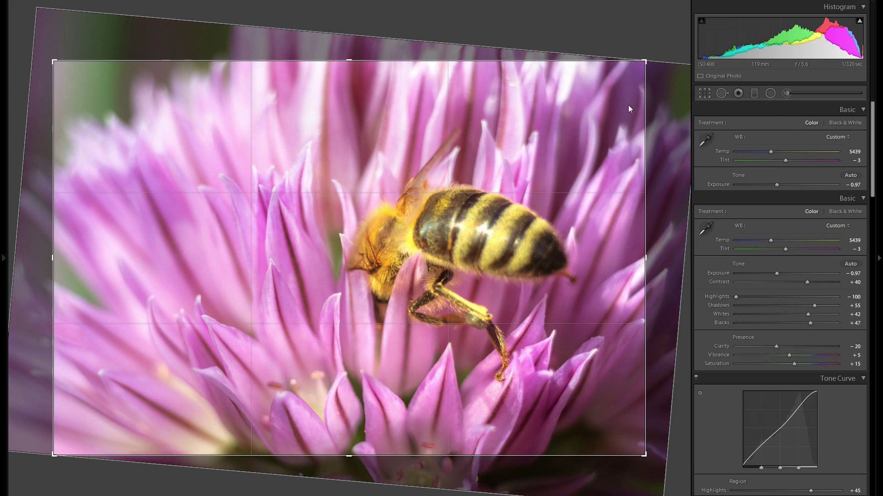
drag(54, 61, 101, 85)
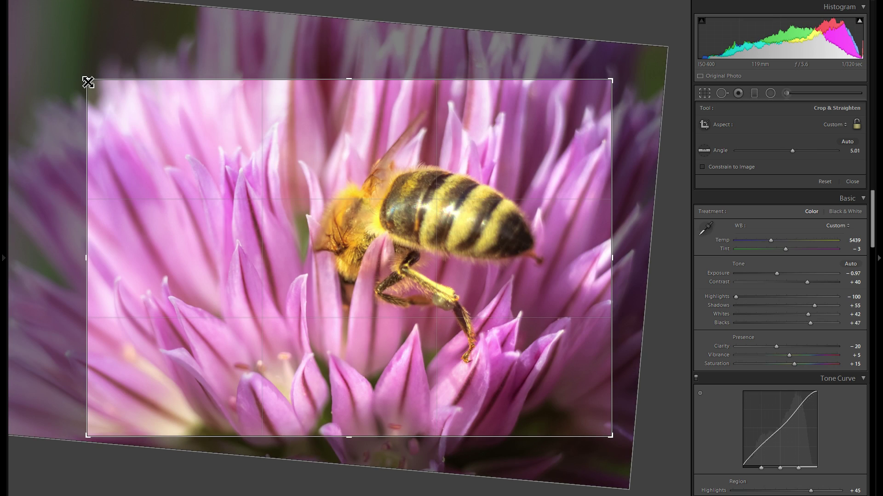
key(Return)
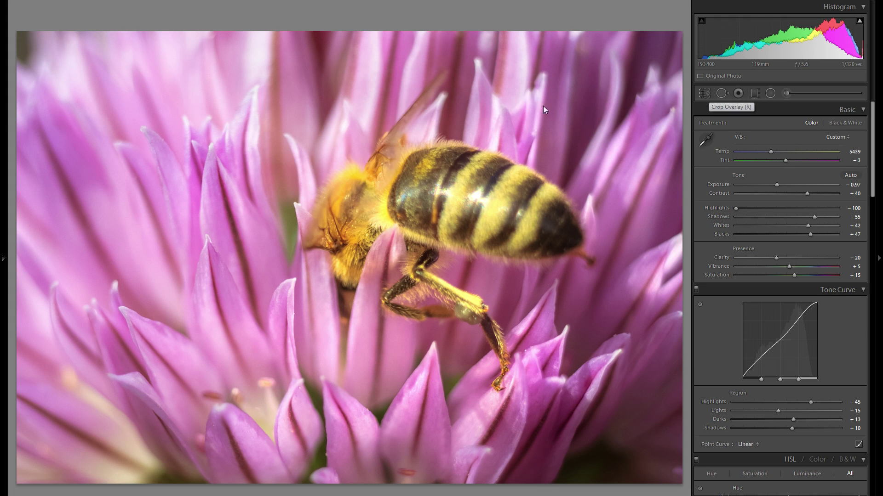
click(708, 95)
drag(89, 82, 97, 83)
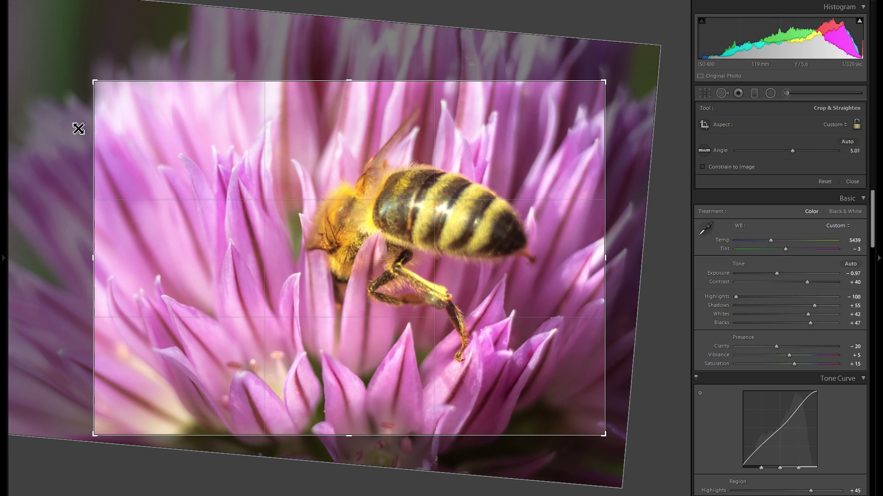
key(Return)
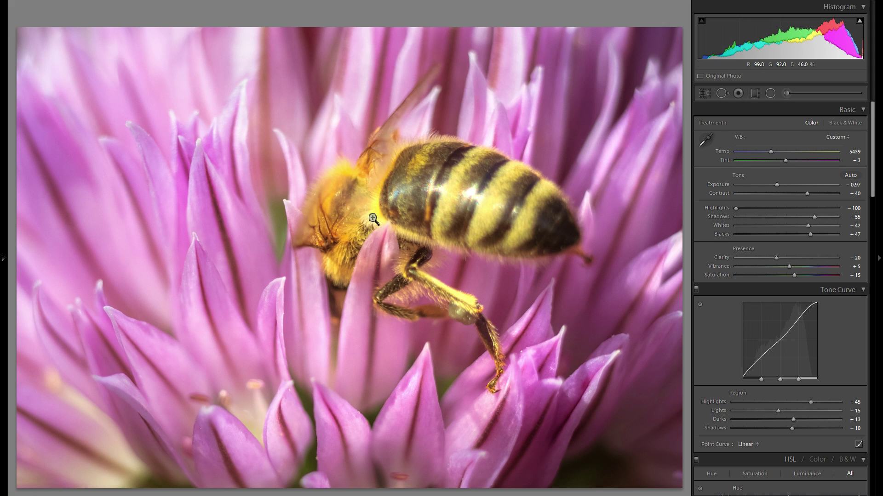
- Inspect the bee's abdomen up close and heal its bright glare spots with Spot Removal at Size 76, Feather 44 and Opacity 100
click(433, 191)
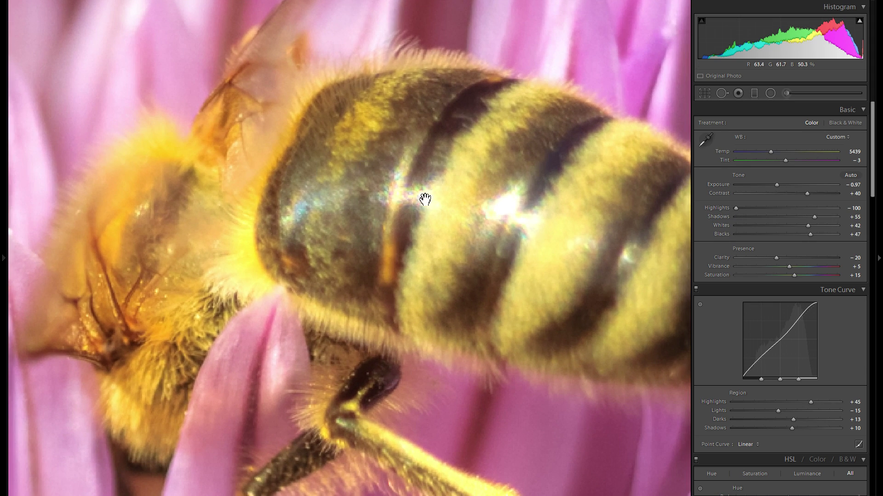
click(417, 179)
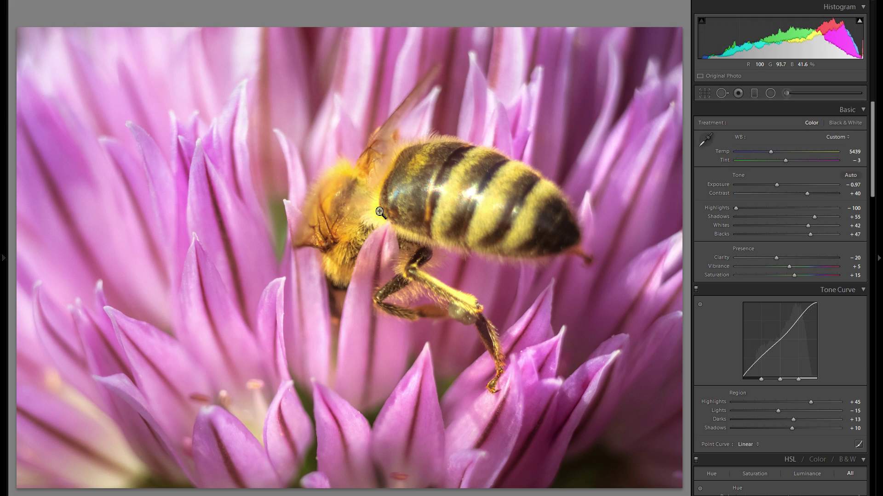
click(721, 93)
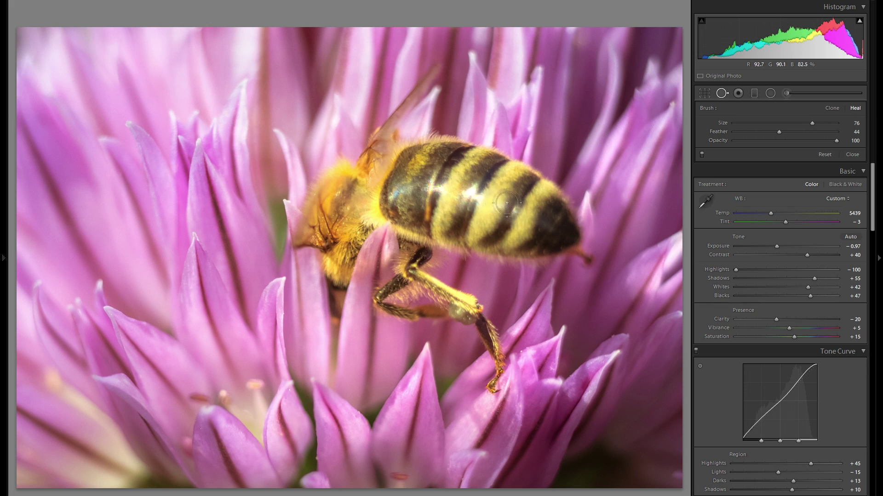
click(473, 194)
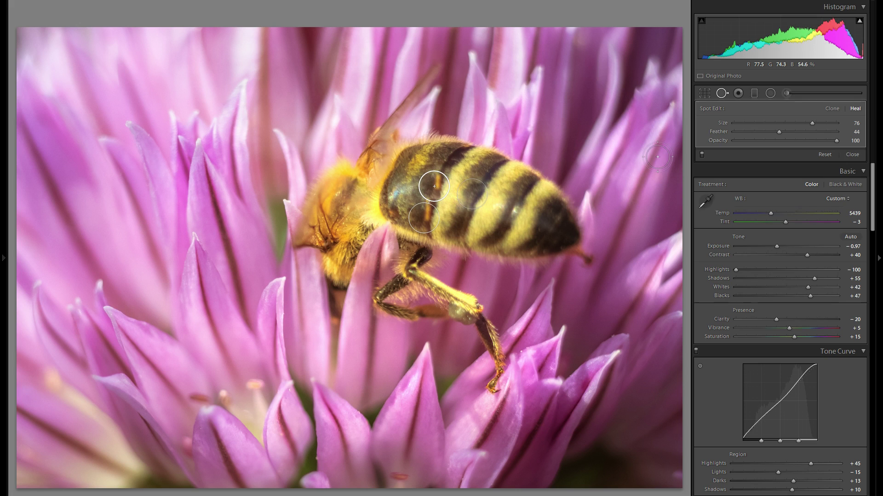
- Select a new source for the heal spot near the abdomen's first dark stripe and deselect the spot
right_click(437, 186)
click(461, 229)
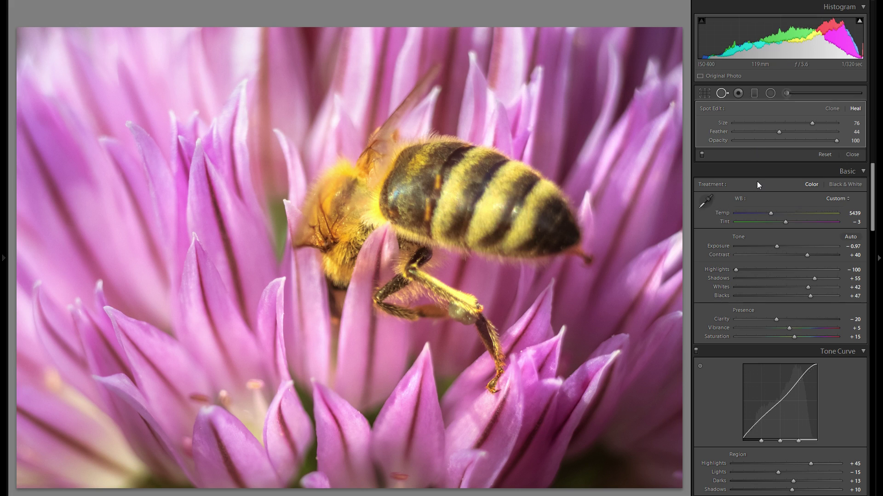
right_click(440, 186)
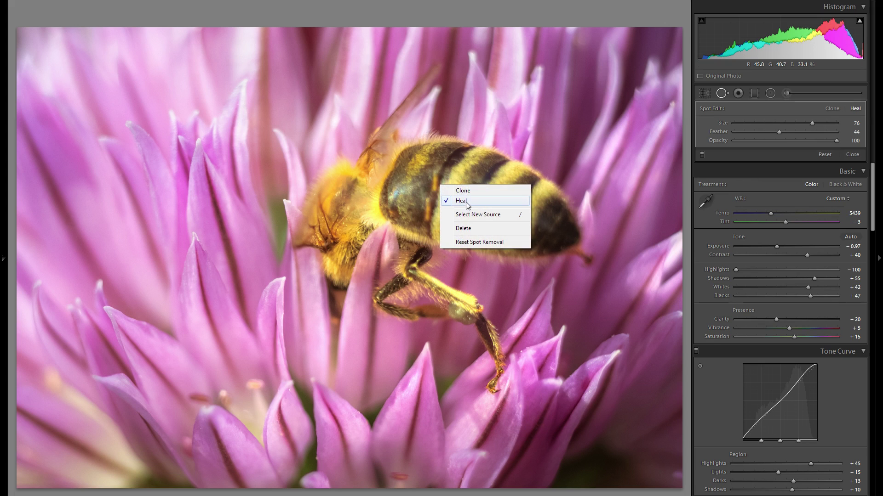
click(478, 214)
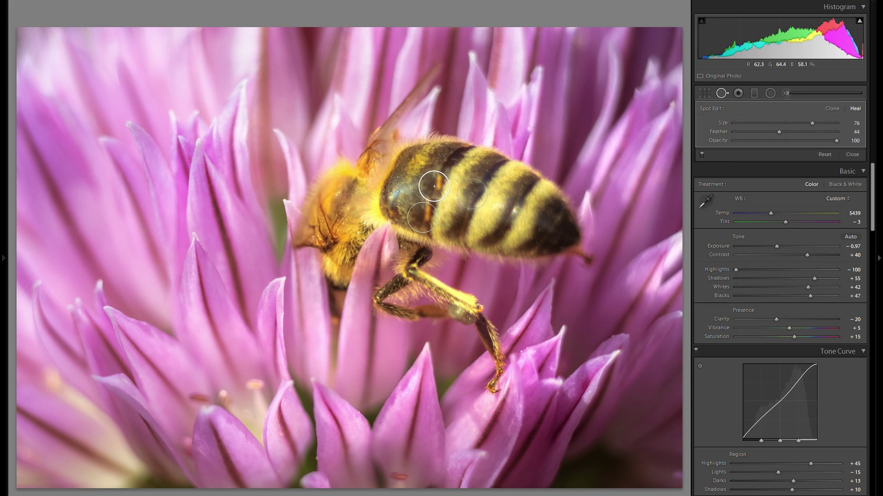
key(Escape)
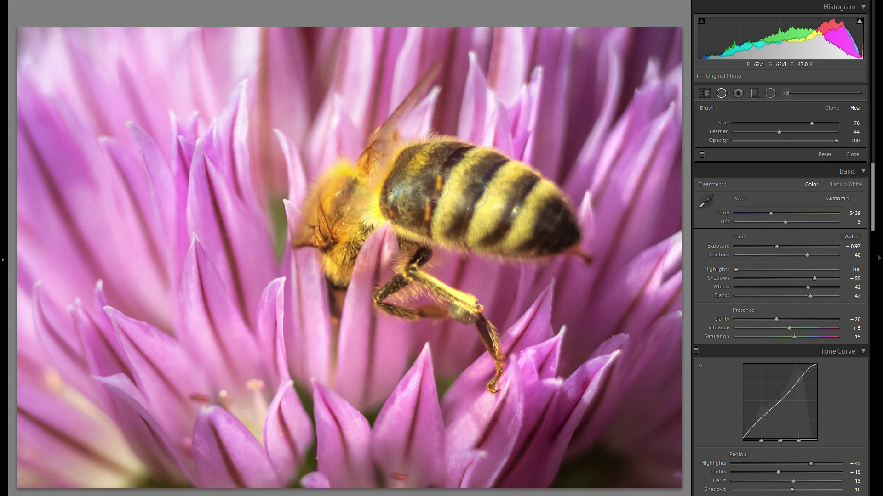
- Heal the remaining glare spots on the abdomen's dark front segment and rear stripes at Size 76, and close Spot Removal
click(397, 193)
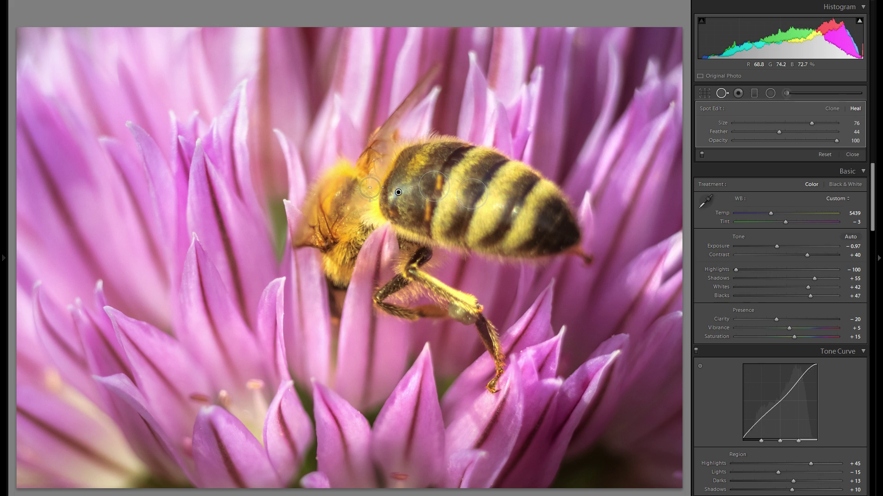
mouse_move(478, 194)
mouse_down()
mouse_move(493, 183)
mouse_move(444, 170)
mouse_up()
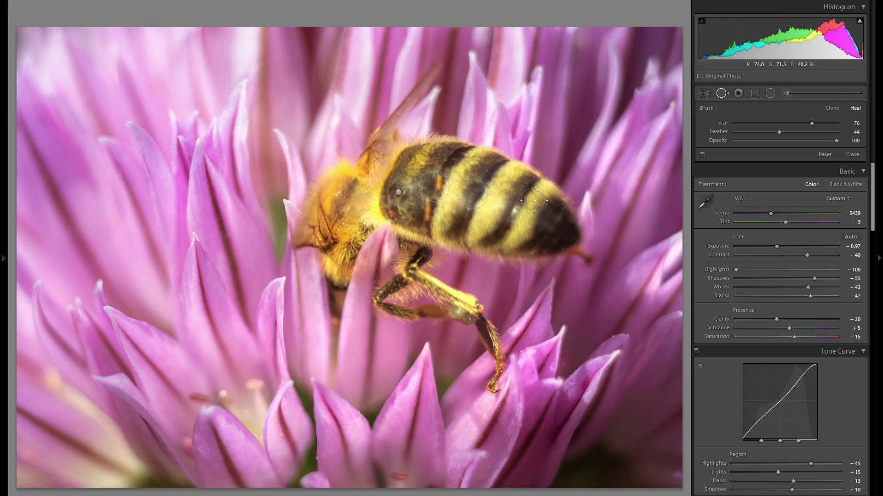
drag(500, 208, 516, 214)
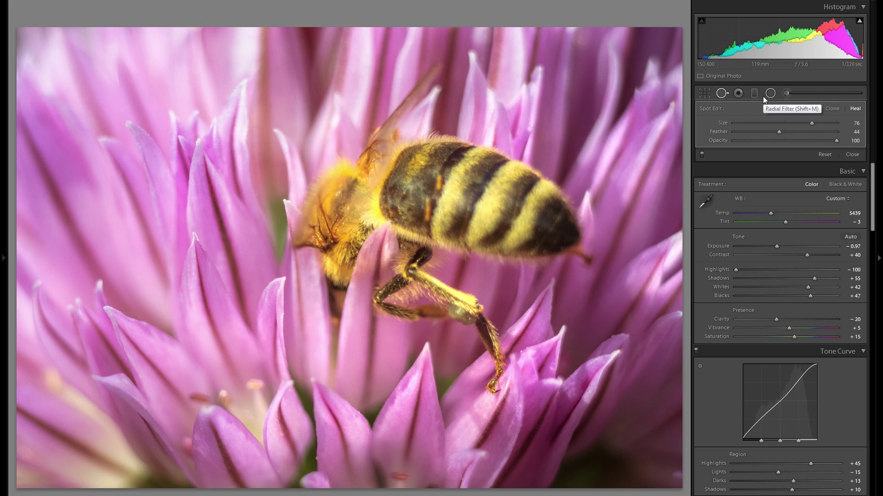
click(722, 93)
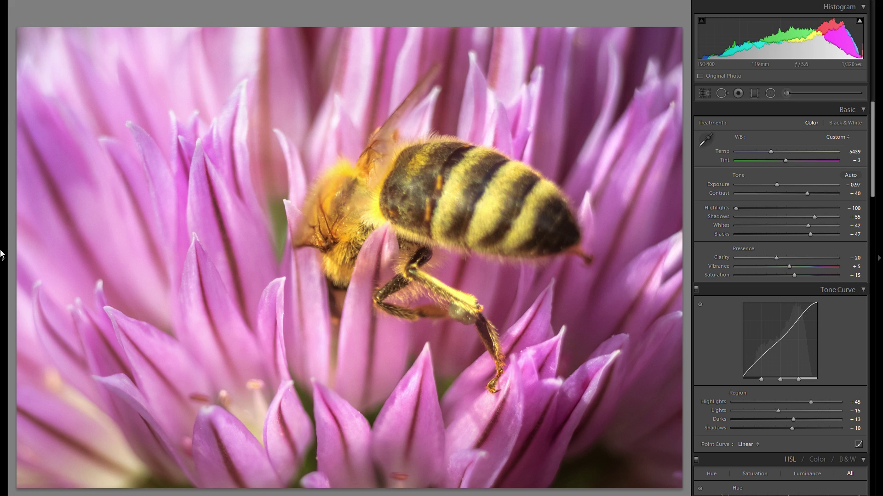
- Compare the edited photo with its original import state in the edit history and return to the most recent spot removal state
click(3, 248)
scroll(20, 249, down, 3)
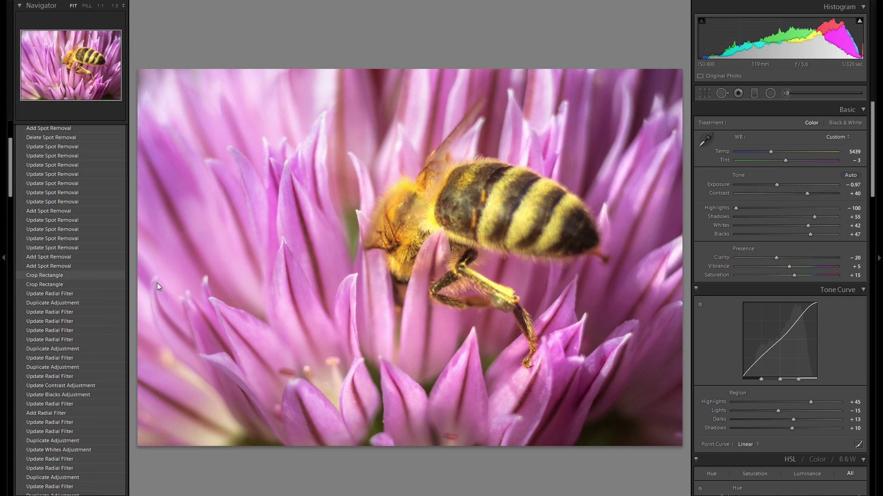
scroll(86, 310, down, 10)
scroll(92, 353, down, 10)
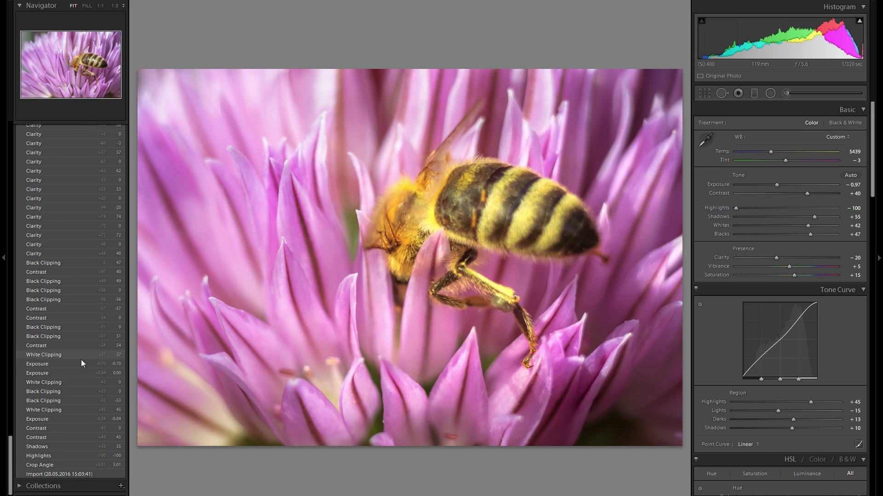
click(50, 472)
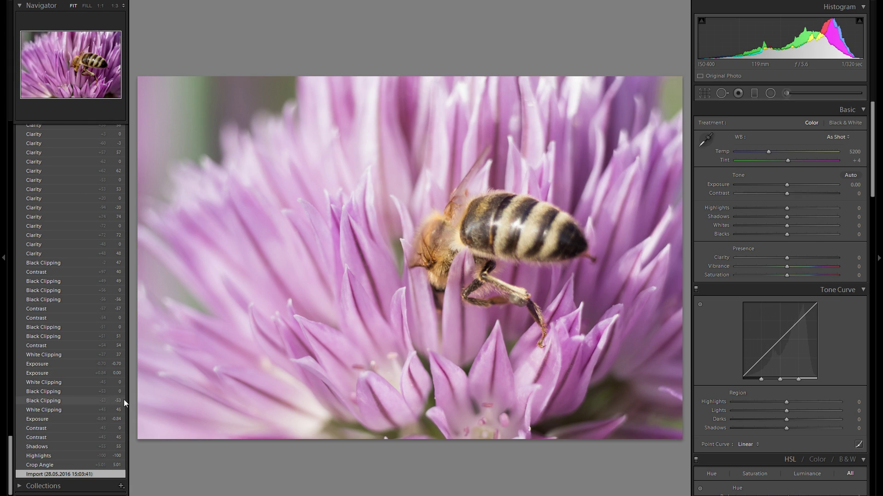
scroll(86, 388, up, 15)
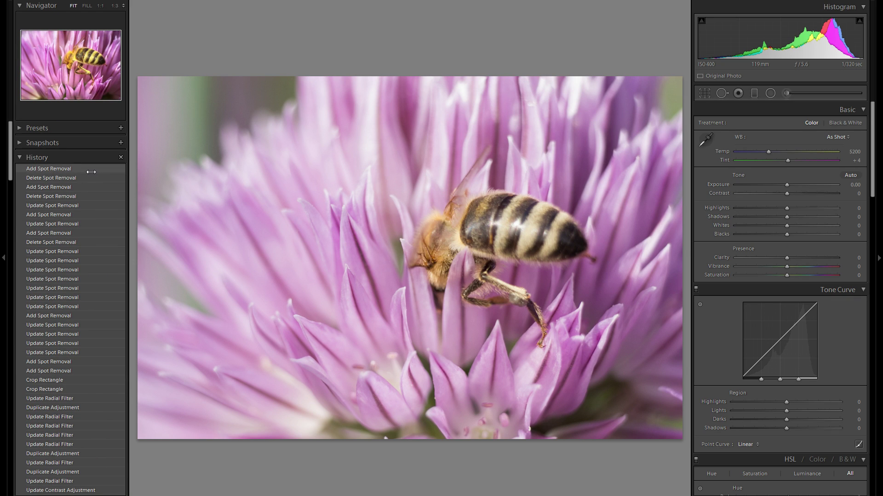
click(90, 171)
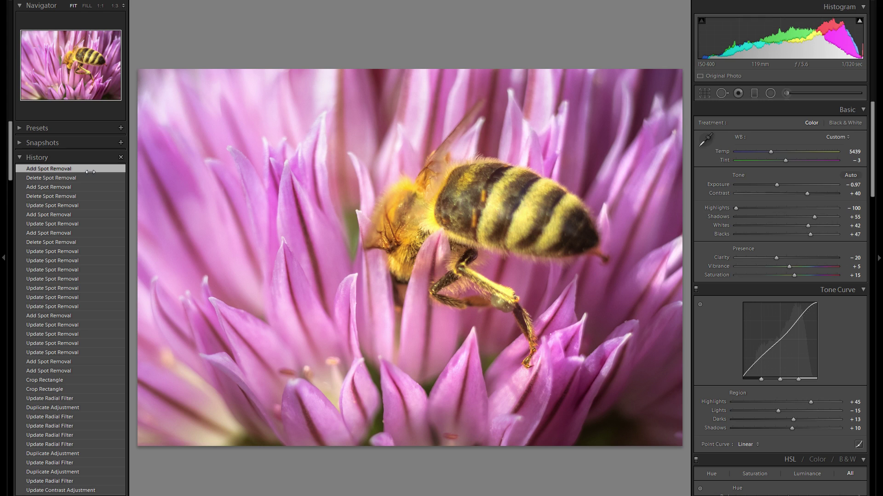
click(2, 230)
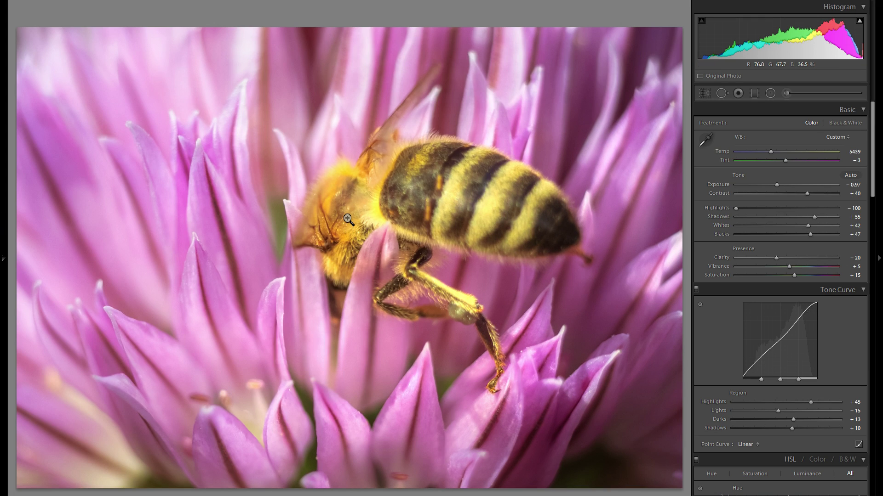
scroll(788, 353, down, 10)
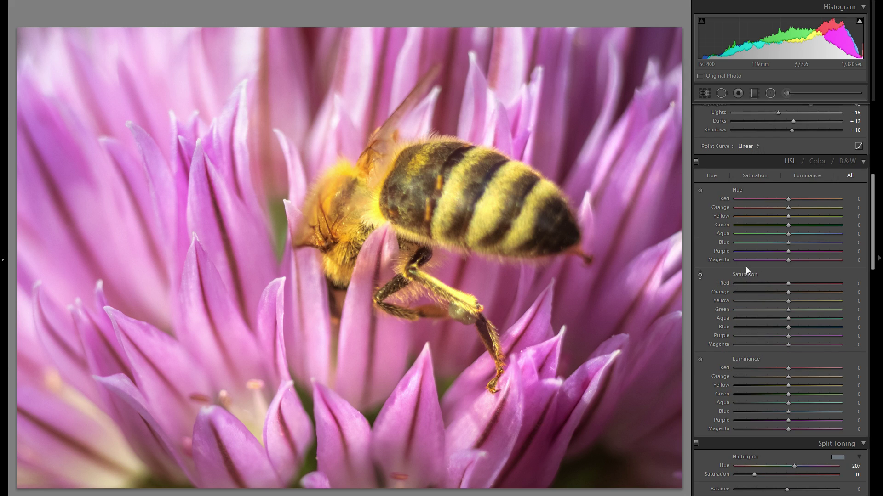
drag(376, 212, 376, 232)
scroll(750, 315, up, 5)
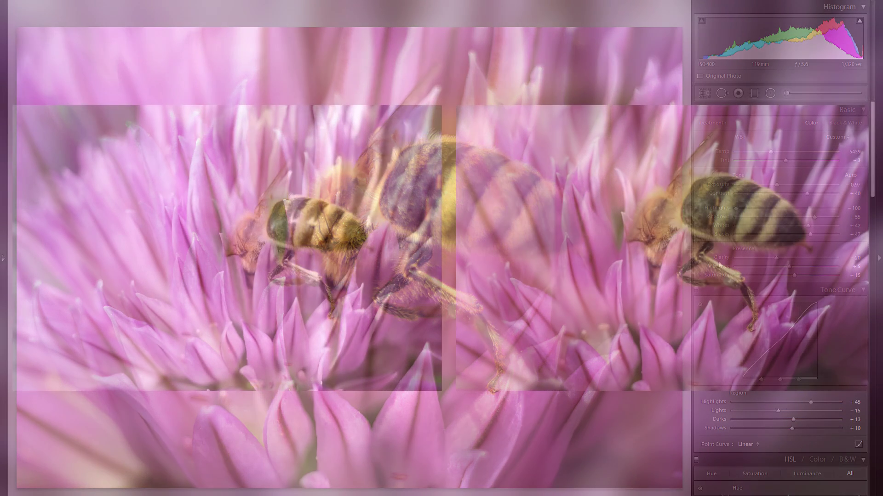